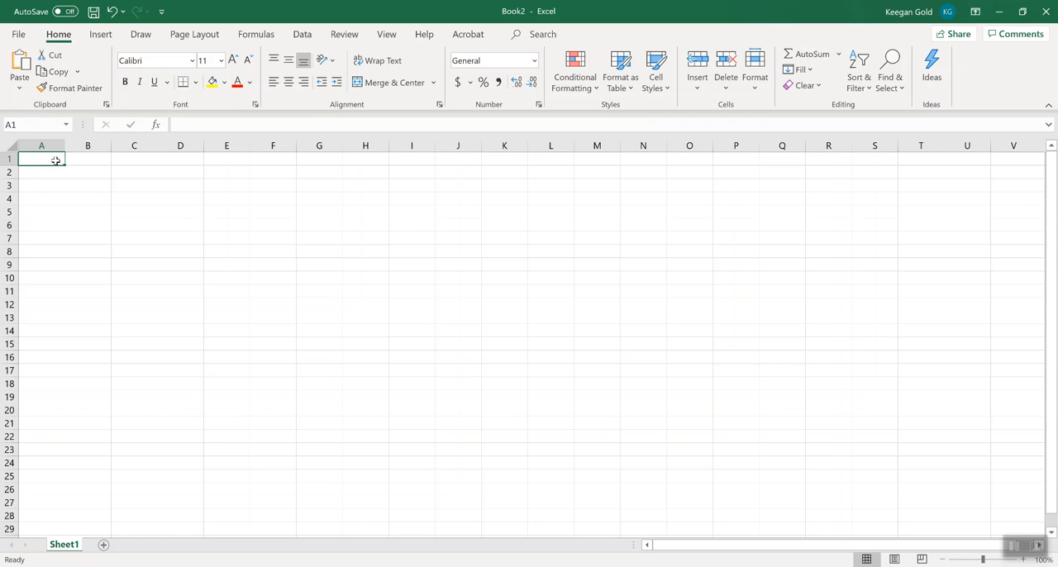
Enter the header "year" in cell A1.
key(Return)
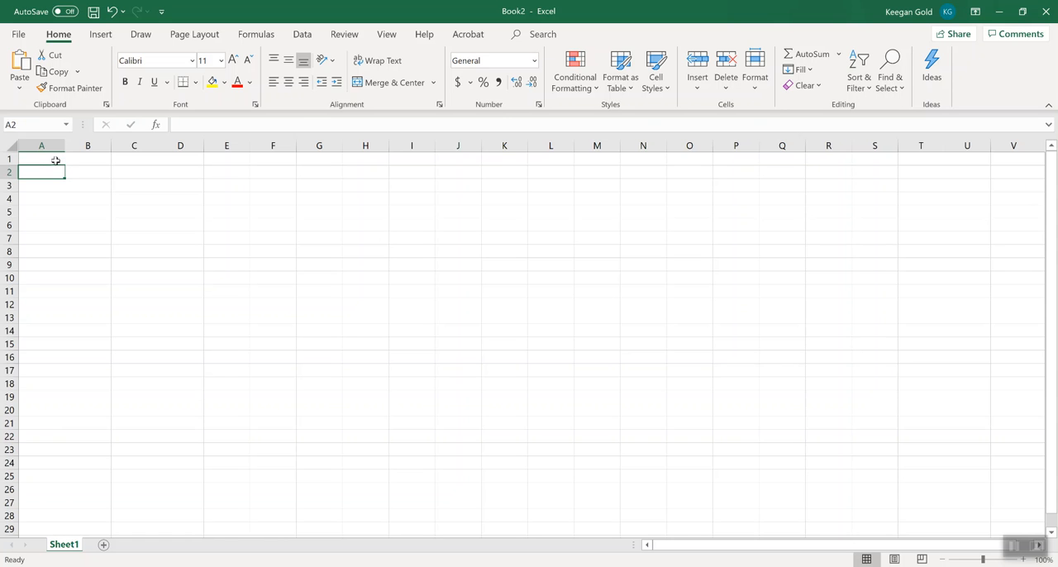
click(55, 161)
text(year)
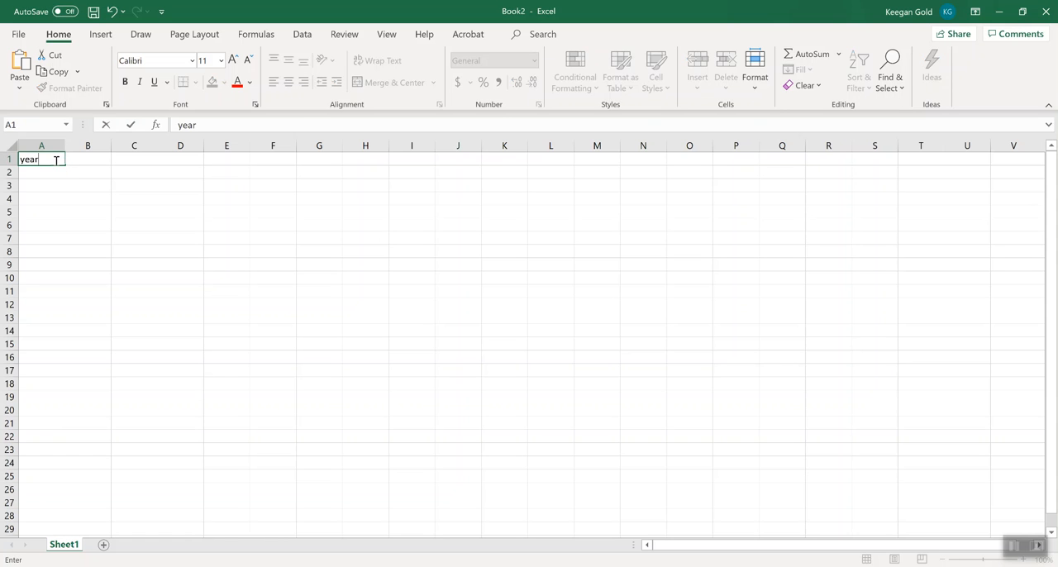
key(Return)
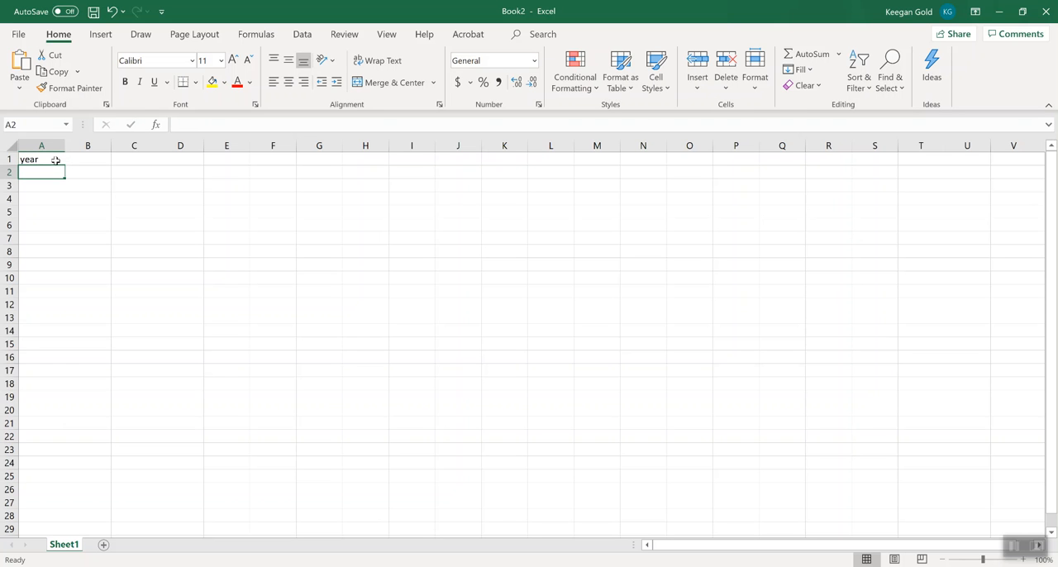
Enter the header "carbon dioxide (ppm)" in cell B1, correcting the spelling of "dioxide".
click(55, 160)
key(Right)
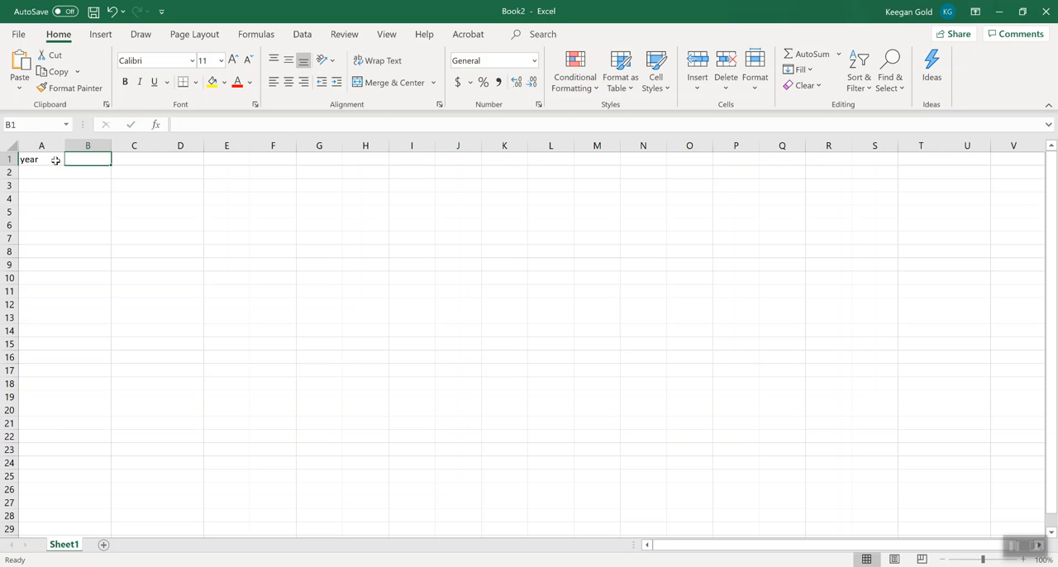
text(carbon dioxise (ppm))
key(Return)
key(Up)
click(233, 125)
key(BackSpace)
text(d)
key(Return)
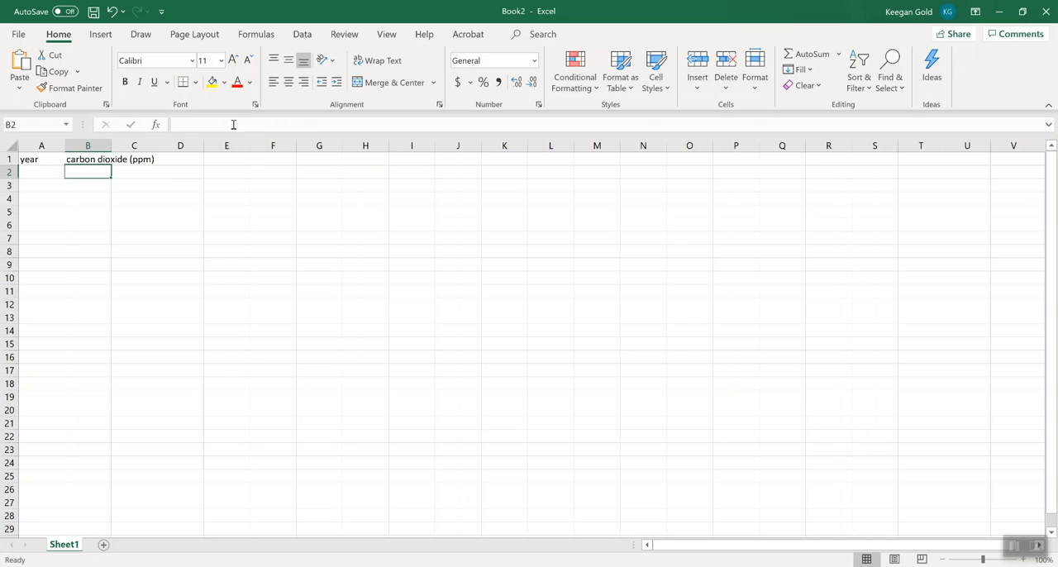
Enter 1990 as the first year in cell A2.
key(Left)
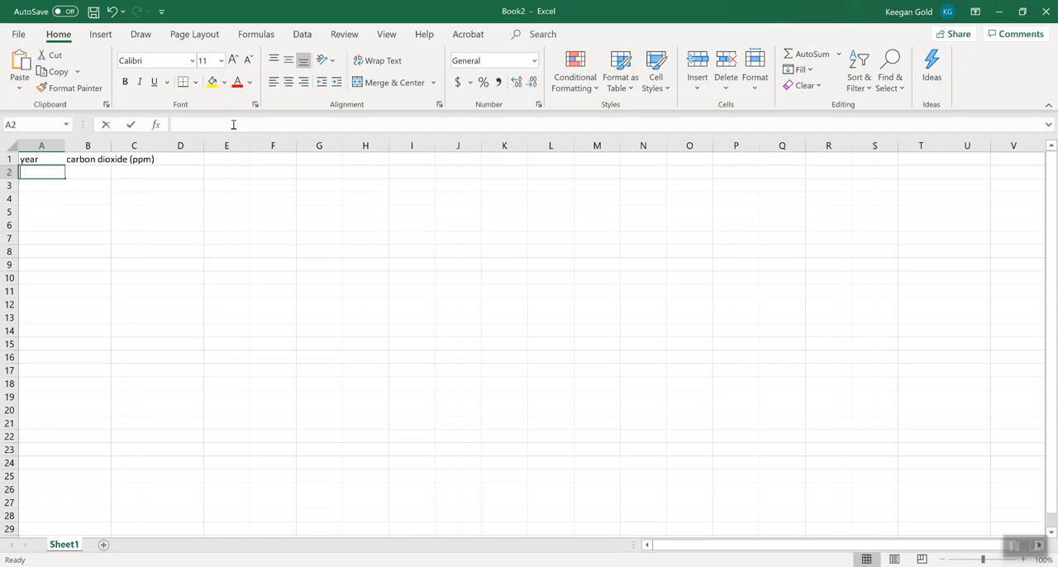
text(1990)
key(Return)
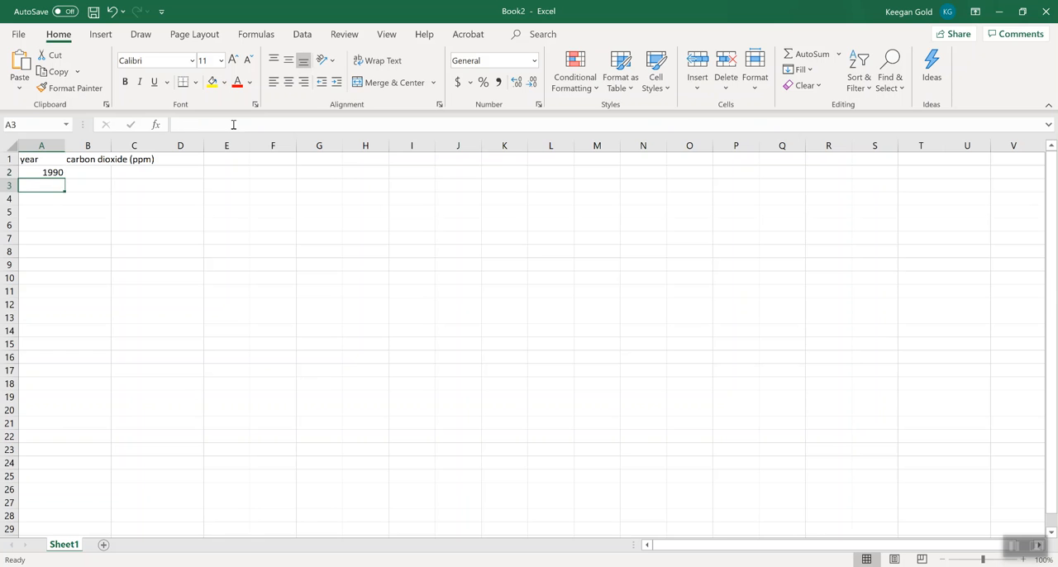
Fill the year from A2 down to A30 as a series that increases by one per row.
click(45, 173)
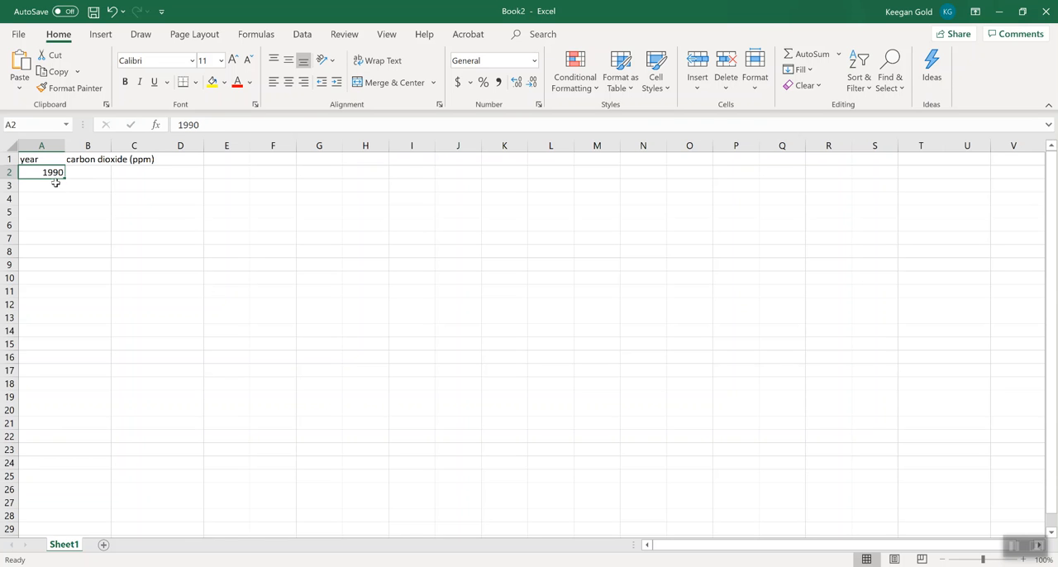
drag(65, 176, 64, 494)
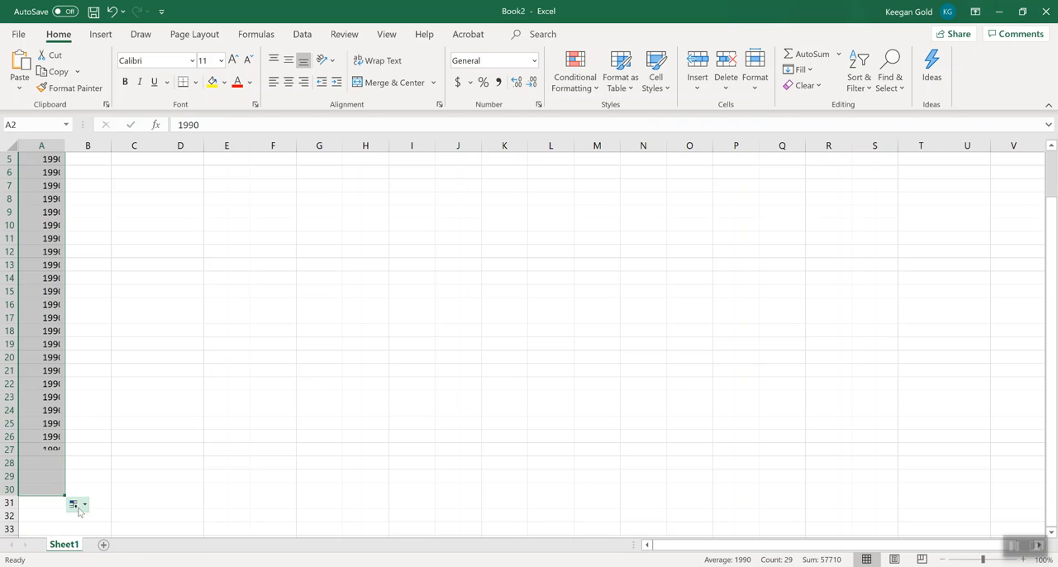
click(76, 506)
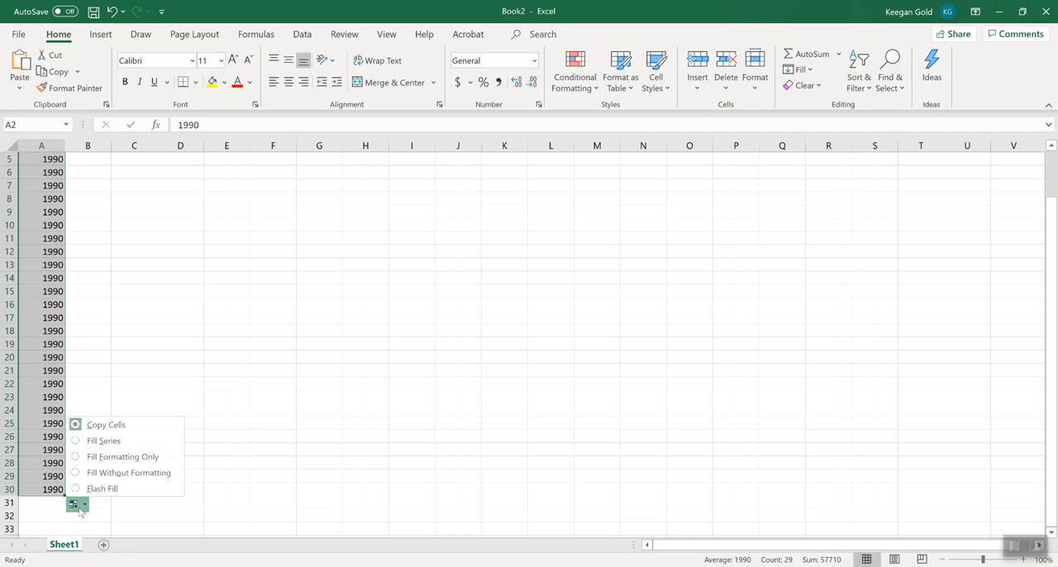
click(98, 441)
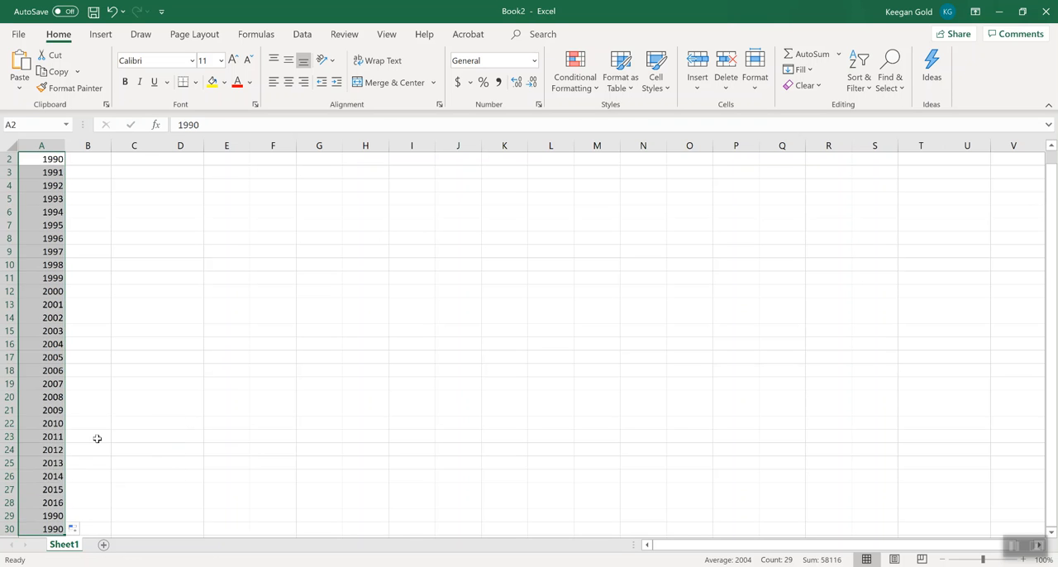
scroll(97, 438, down, 3)
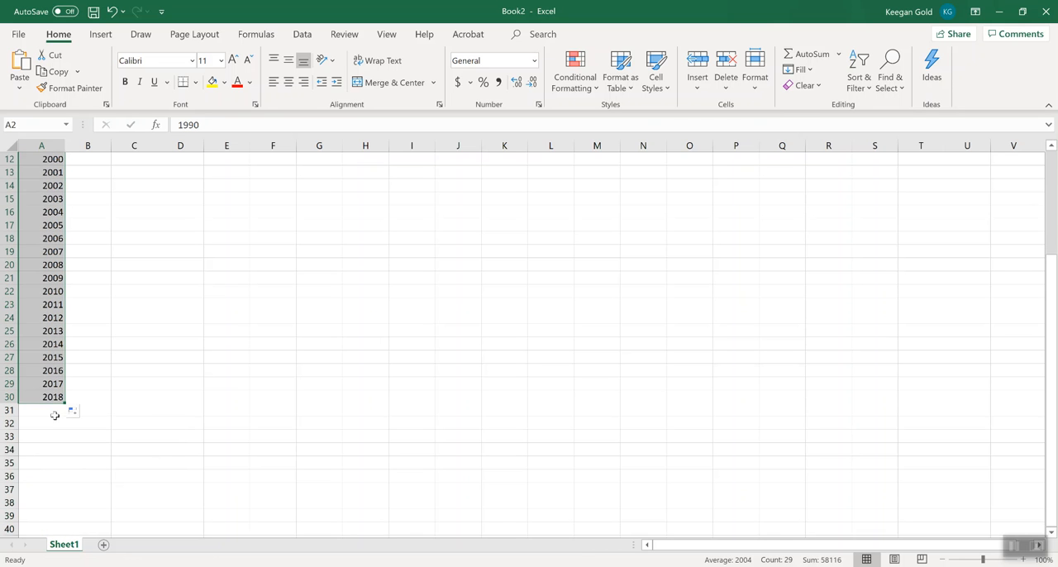
Extend the year series down to 2020 in cell A32 and check the whole column.
drag(63, 400, 71, 427)
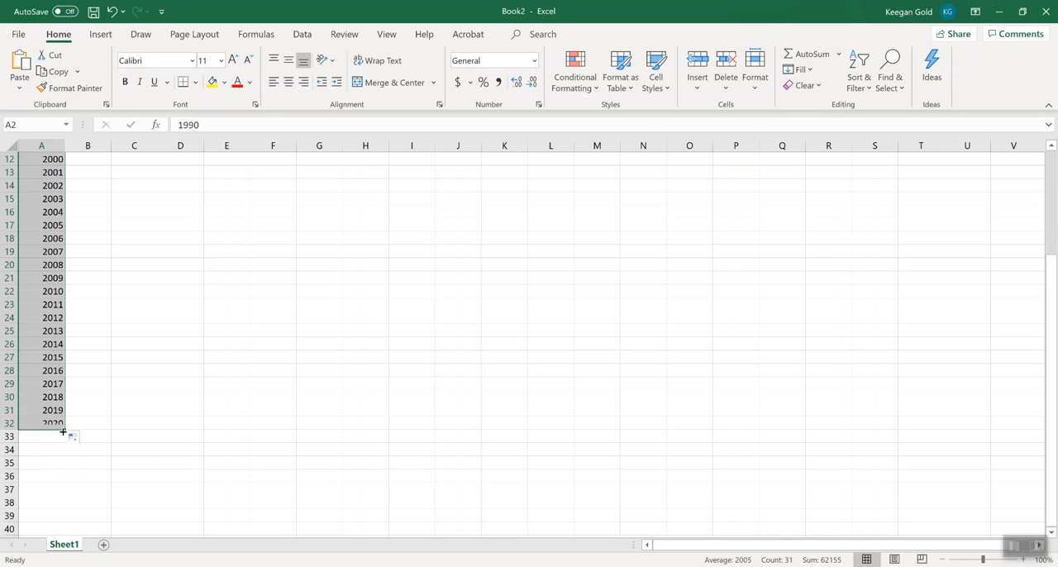
scroll(142, 431, up, 3)
scroll(142, 431, up, 1)
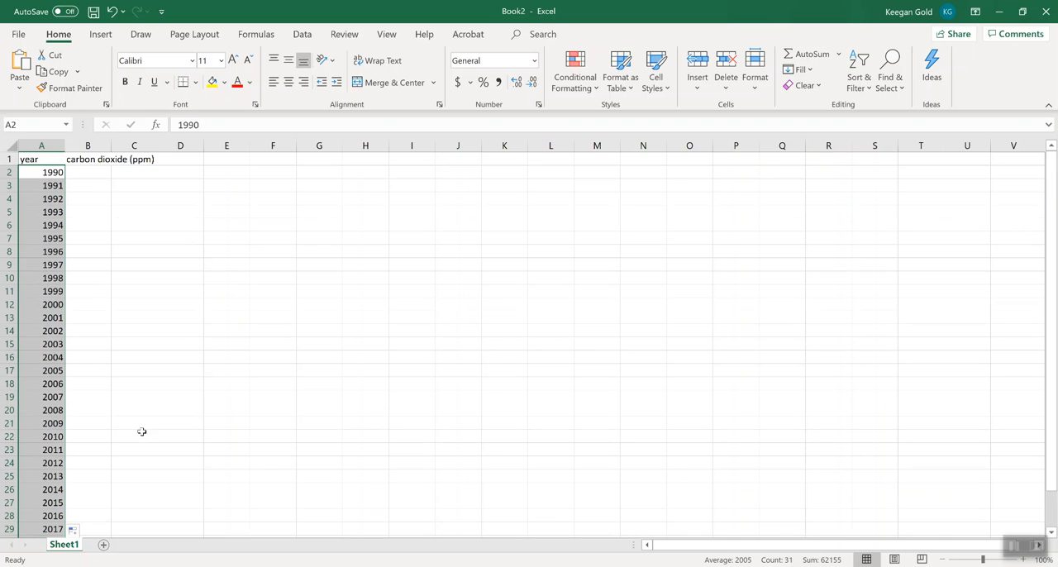
scroll(141, 432, down, 3)
scroll(141, 431, up, 3)
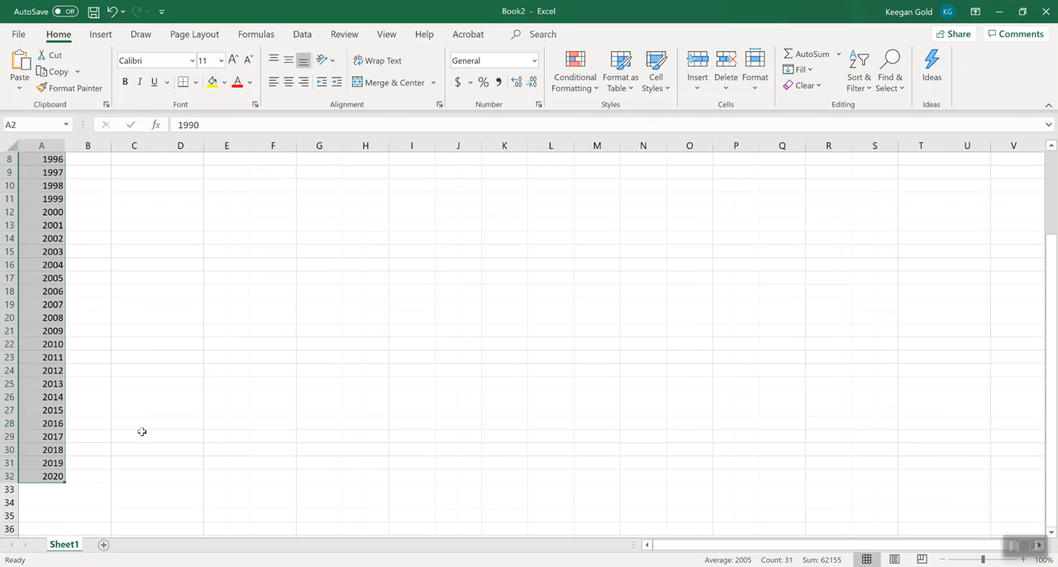
Enter 250 in cell B2 as the carbon dioxide value for 1990.
click(88, 251)
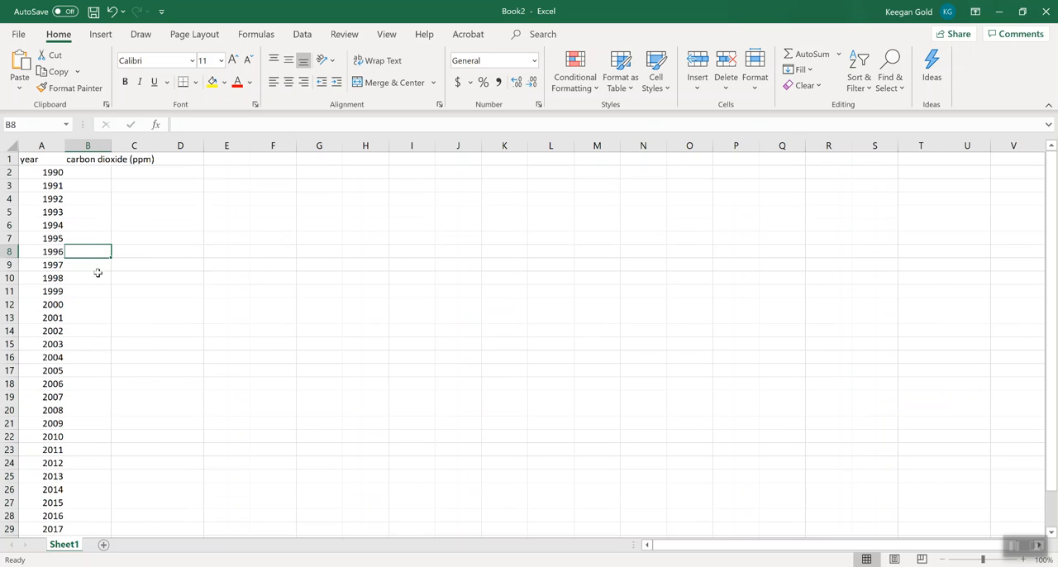
click(89, 176)
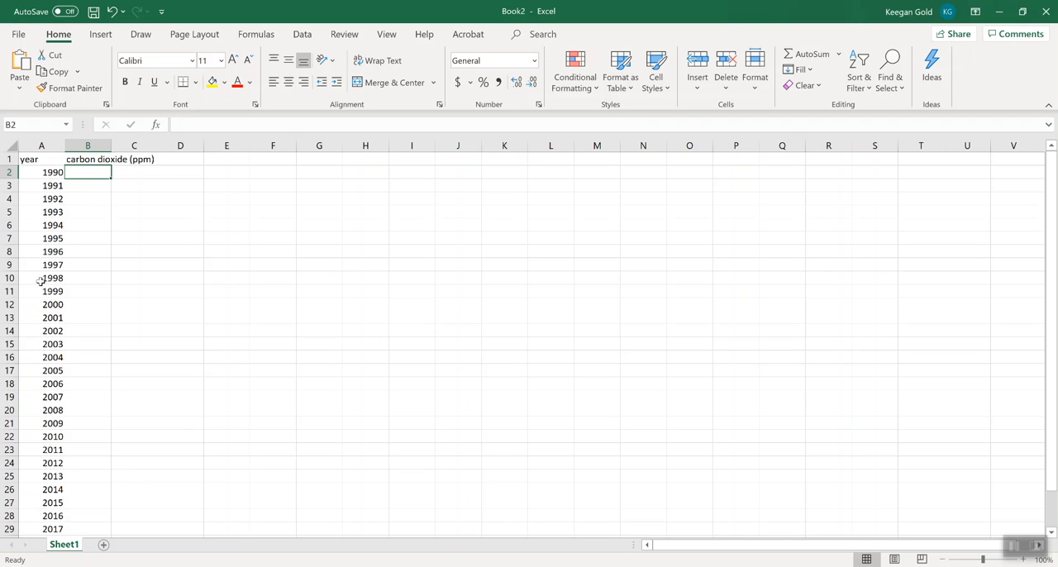
click(50, 253)
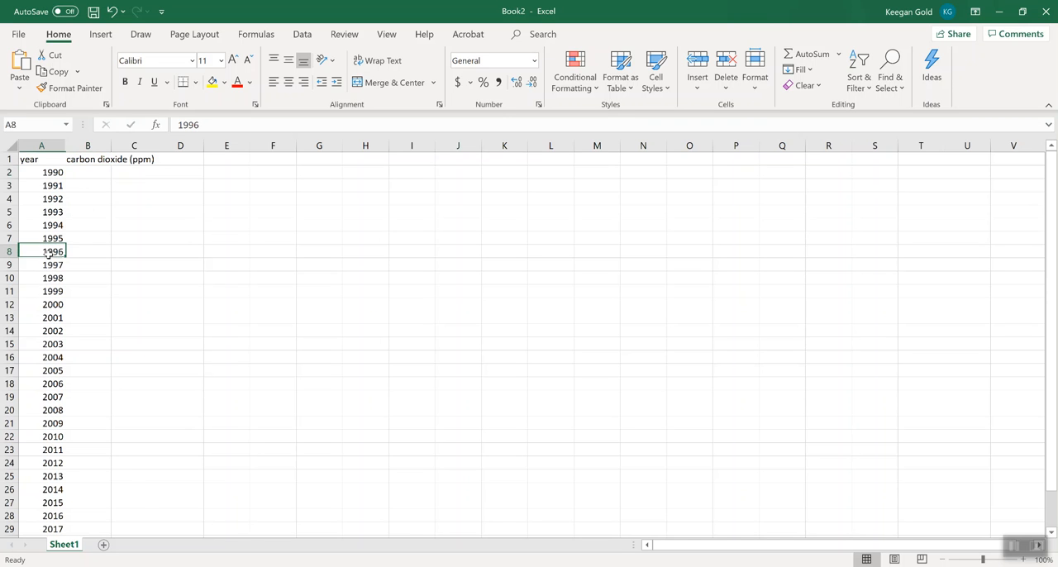
click(84, 171)
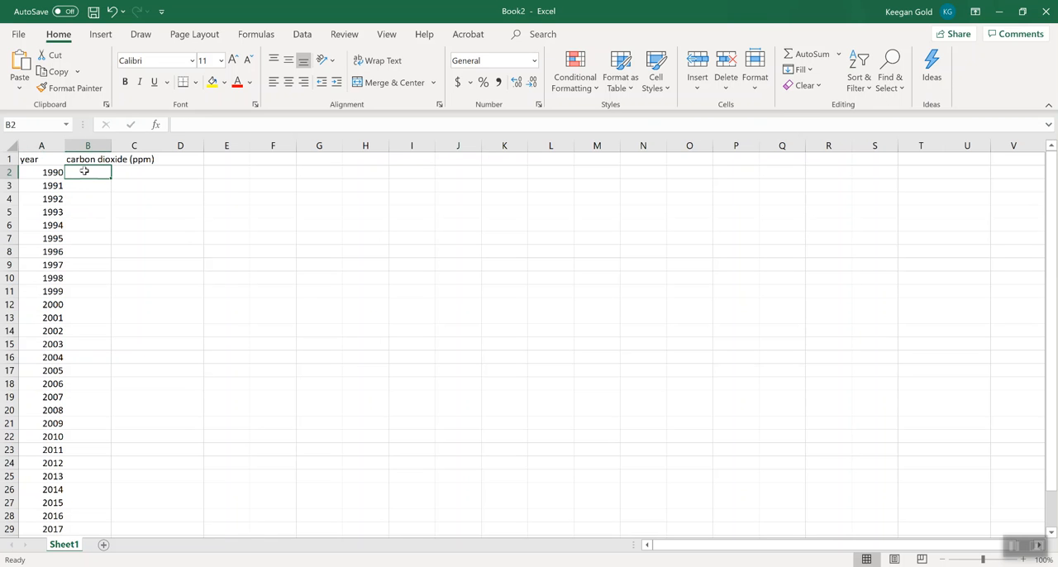
text(2)
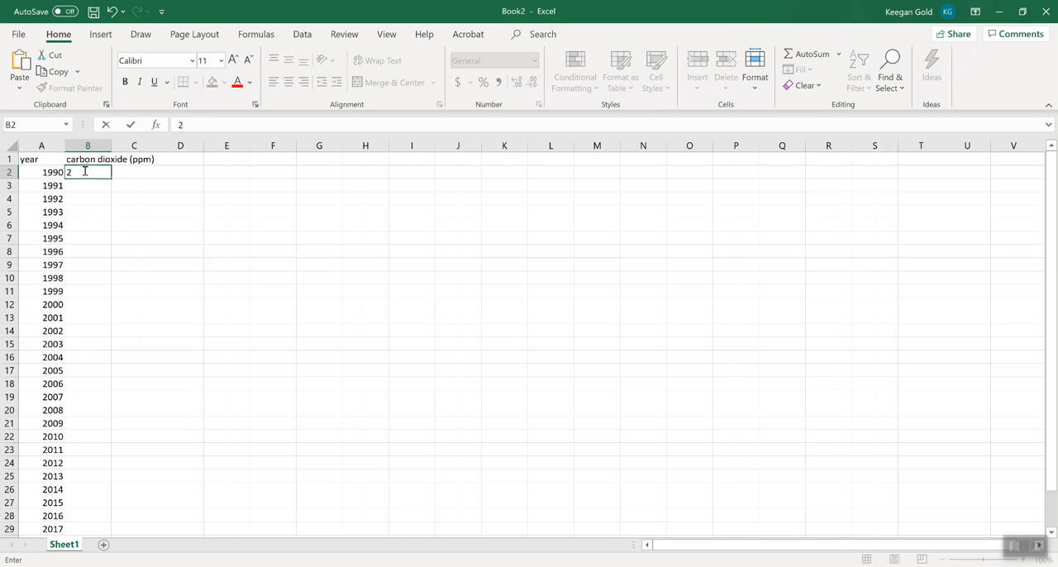
text(50)
key(Return)
click(101, 172)
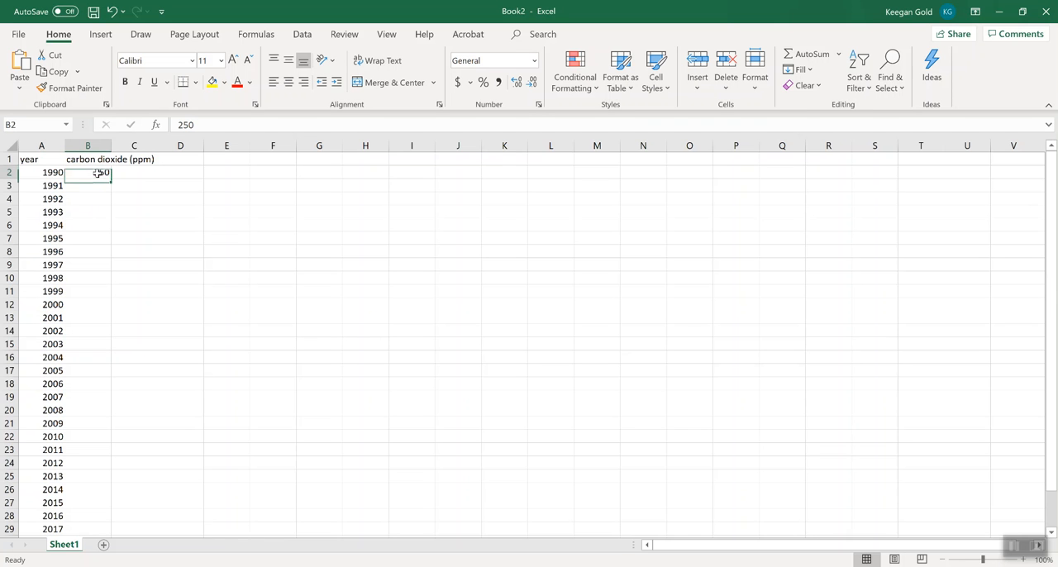
Enter the formula =B2+5 in cell B3 to calculate the 1991 carbon dioxide value.
click(104, 186)
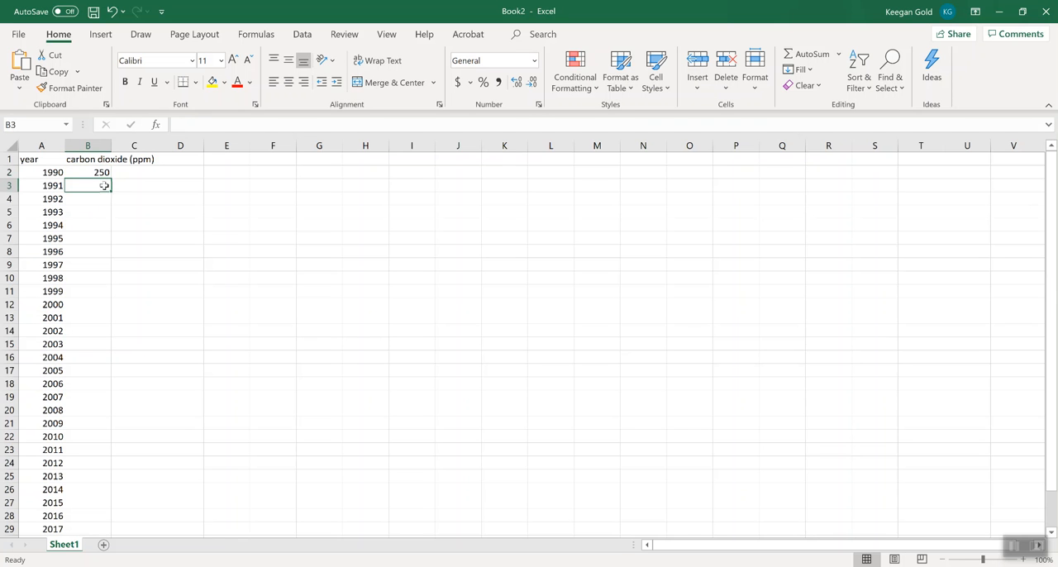
text(=)
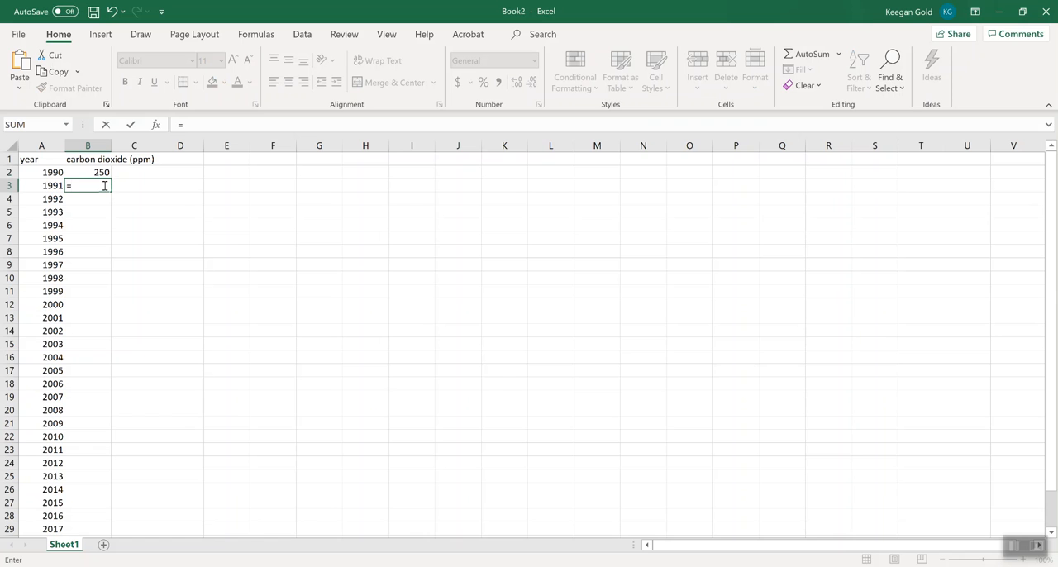
key(Up)
text(+1)
key(Return)
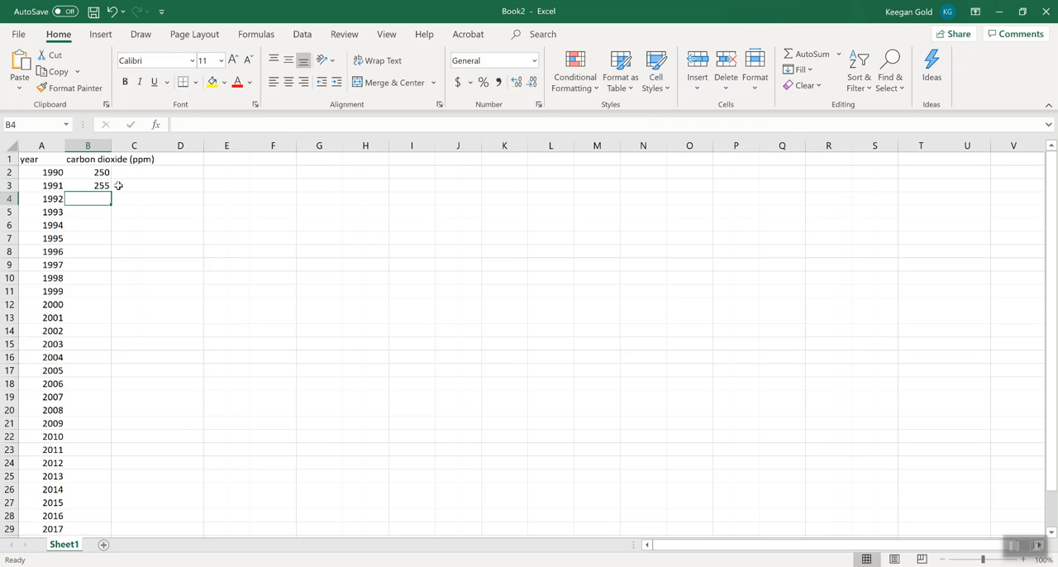
Copy the formula in B3 down through B32 so every year up to 2020 has a value.
click(96, 187)
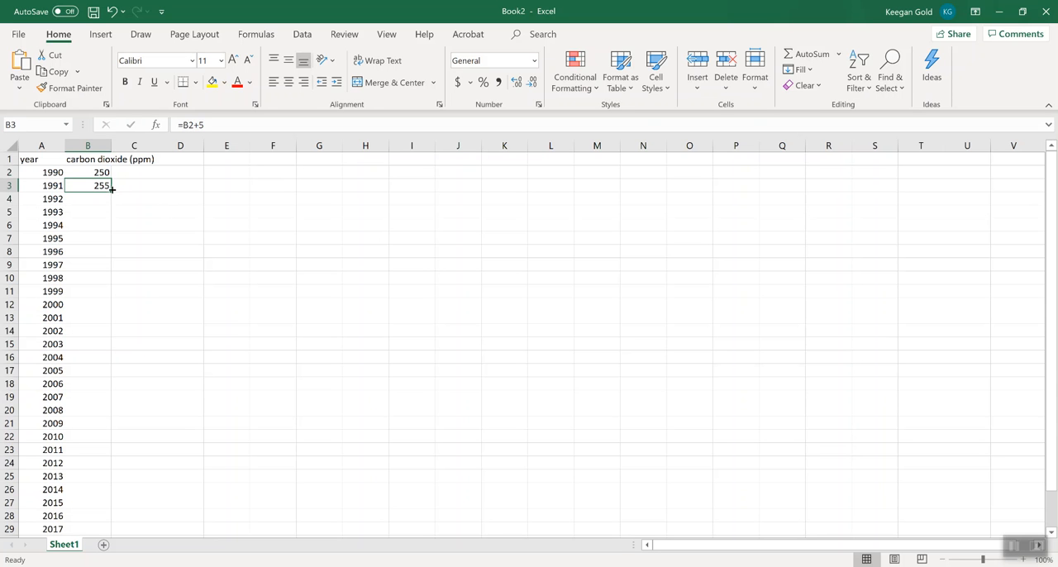
drag(110, 191, 90, 524)
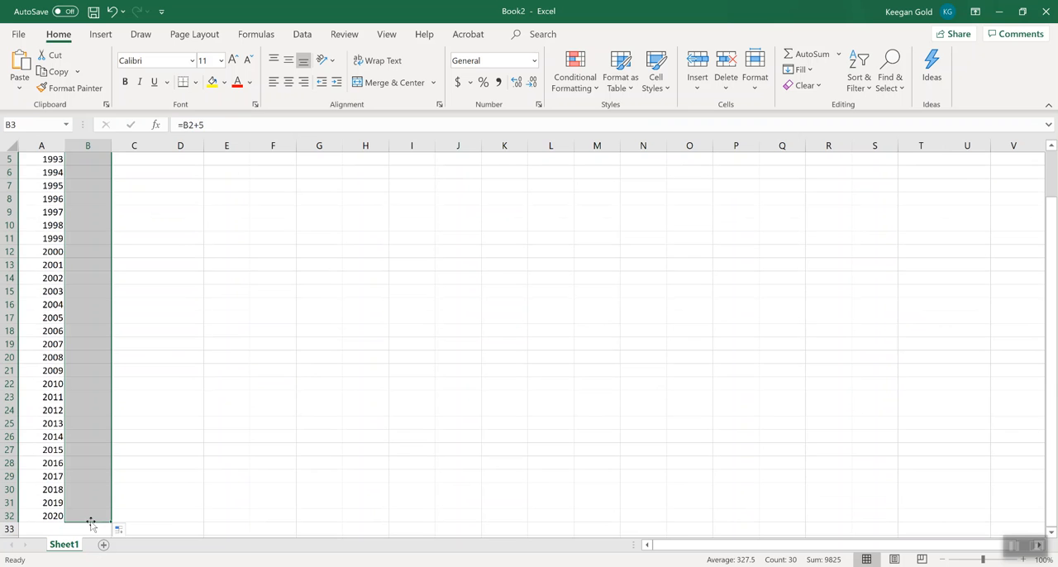
click(171, 513)
scroll(171, 513, up, 2)
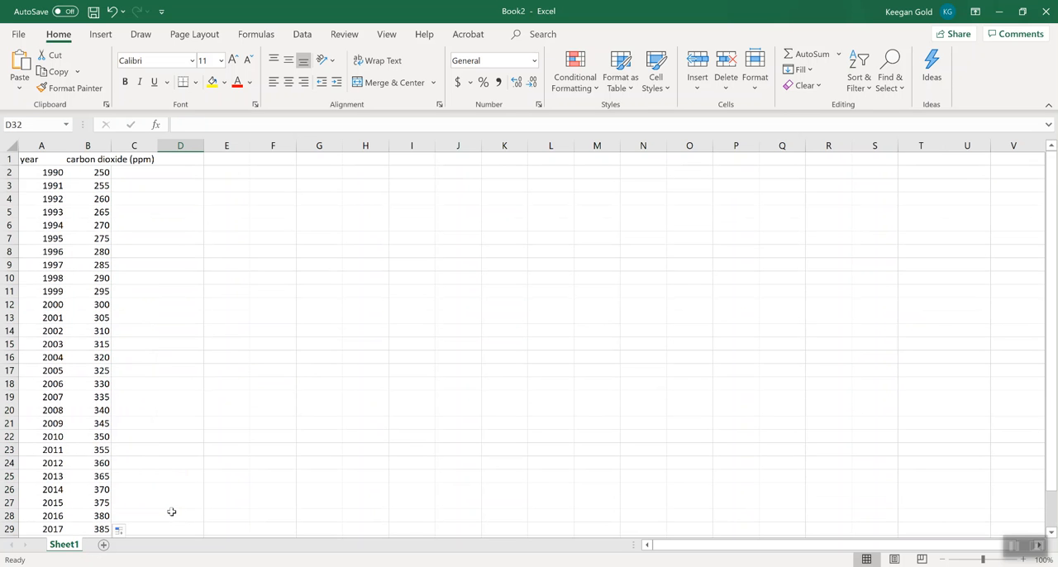
Autofit the widths of columns A and B to their contents and review the data.
double_click(109, 147)
double_click(65, 145)
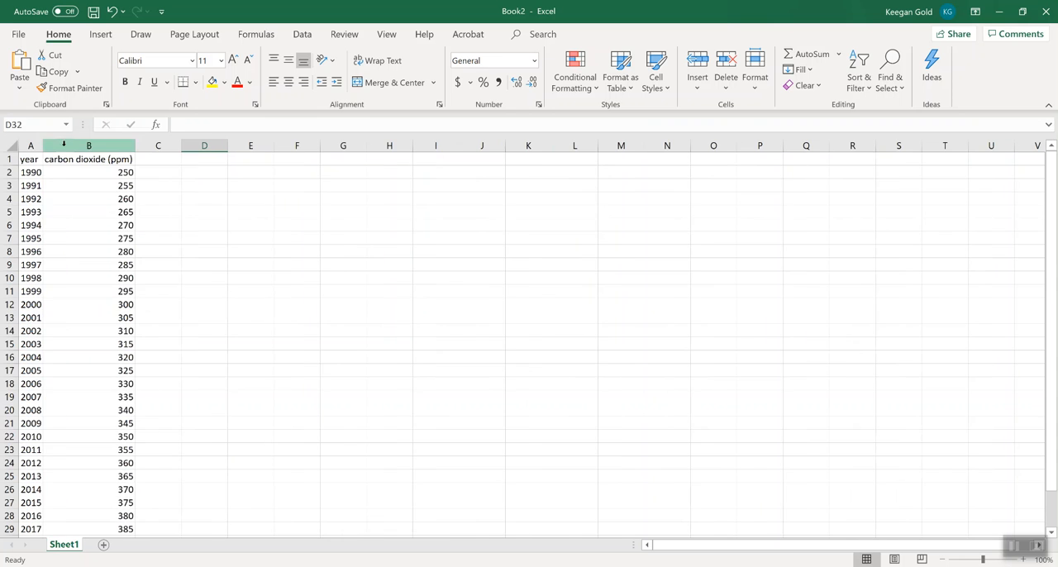
scroll(214, 227, down, 4)
scroll(213, 227, up, 4)
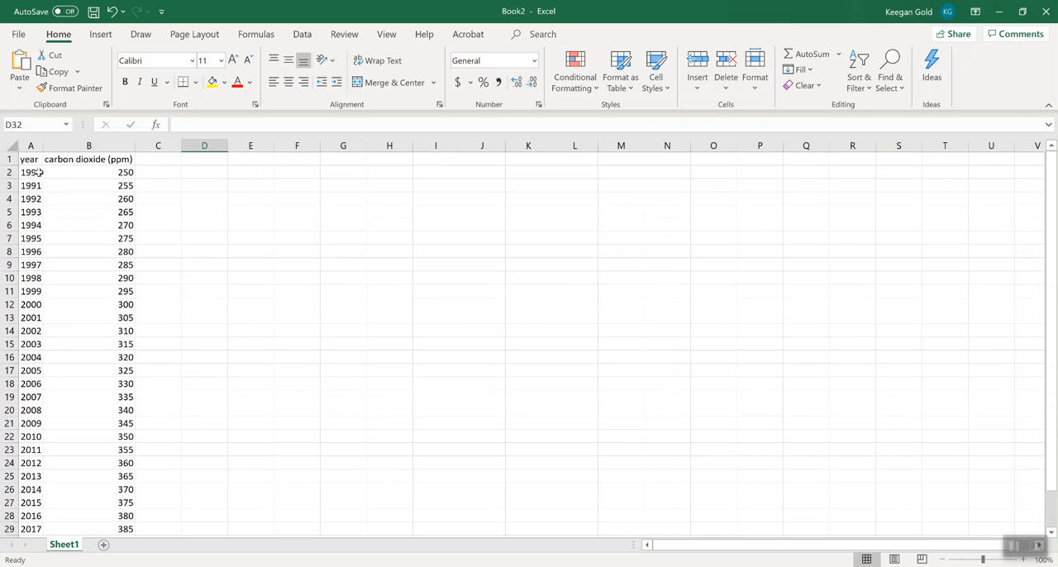
Insert a markers-only scatter chart of carbon dioxide against year from the data in A2:B32.
drag(35, 172, 86, 501)
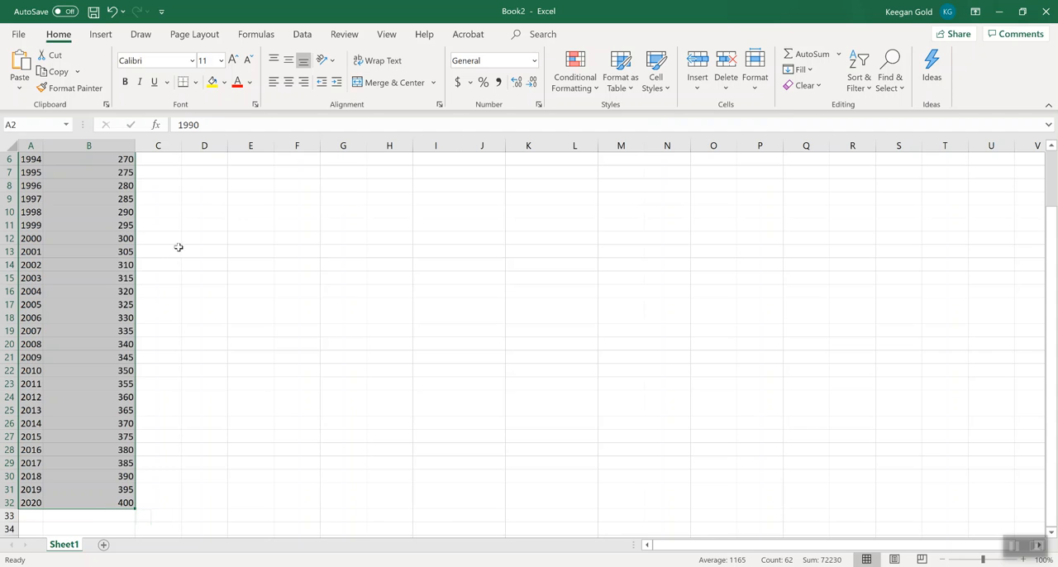
click(101, 35)
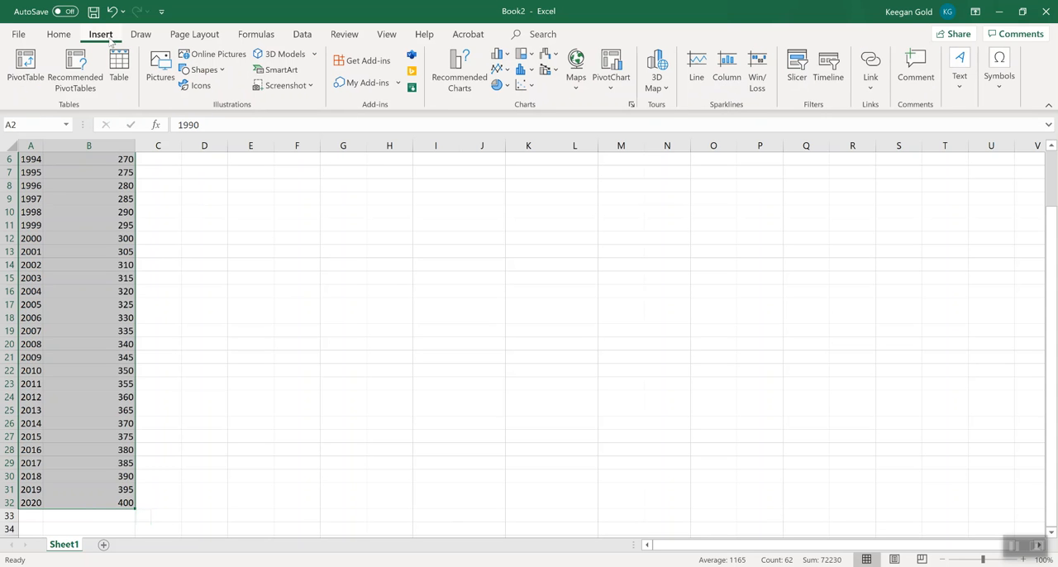
click(530, 86)
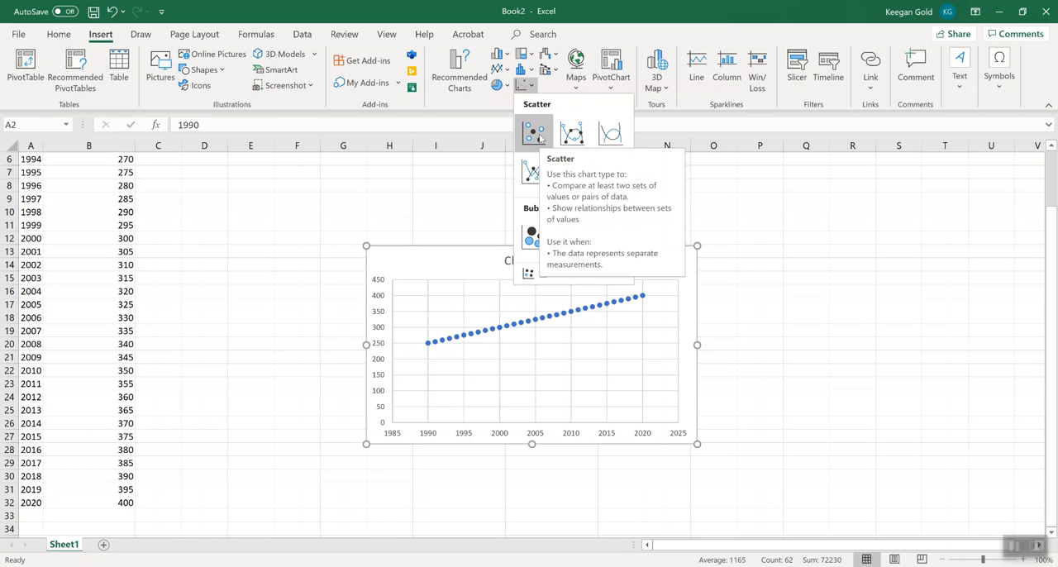
click(537, 138)
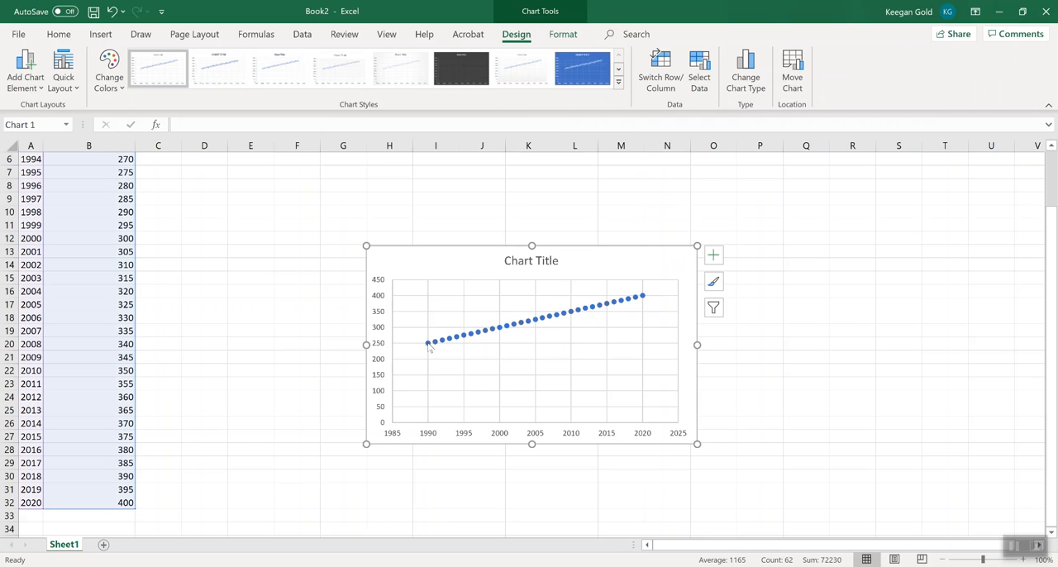
click(308, 332)
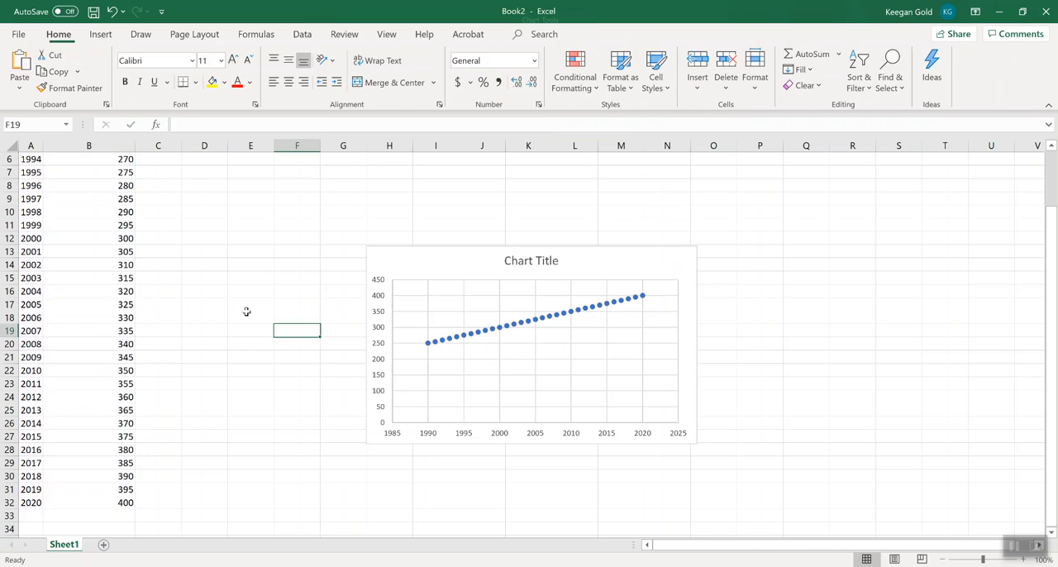
click(128, 277)
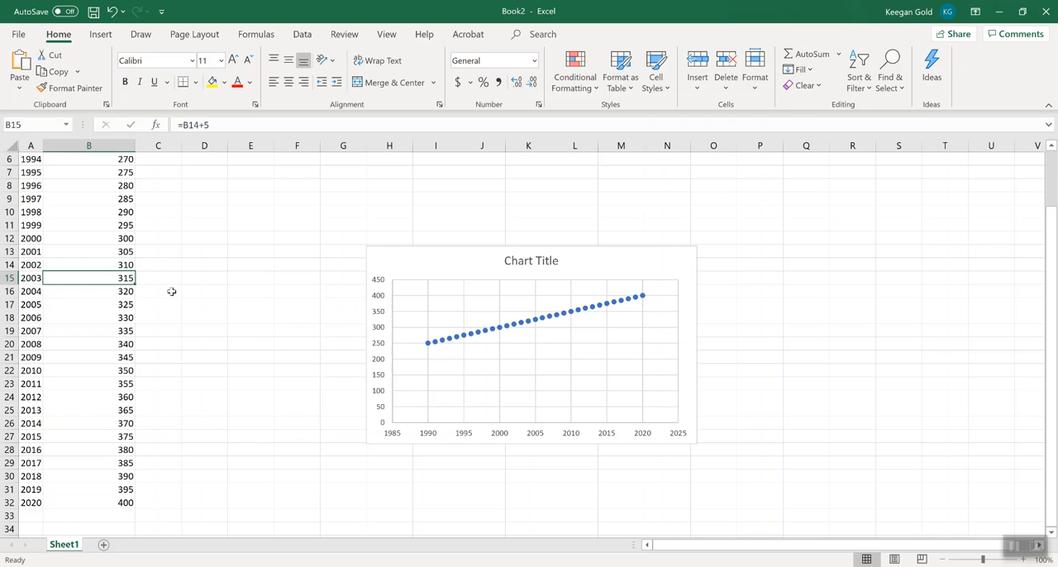
Change the 2003 value in B15 to 340 and the 2004 value in B16 to 320.
text(340)
key(Return)
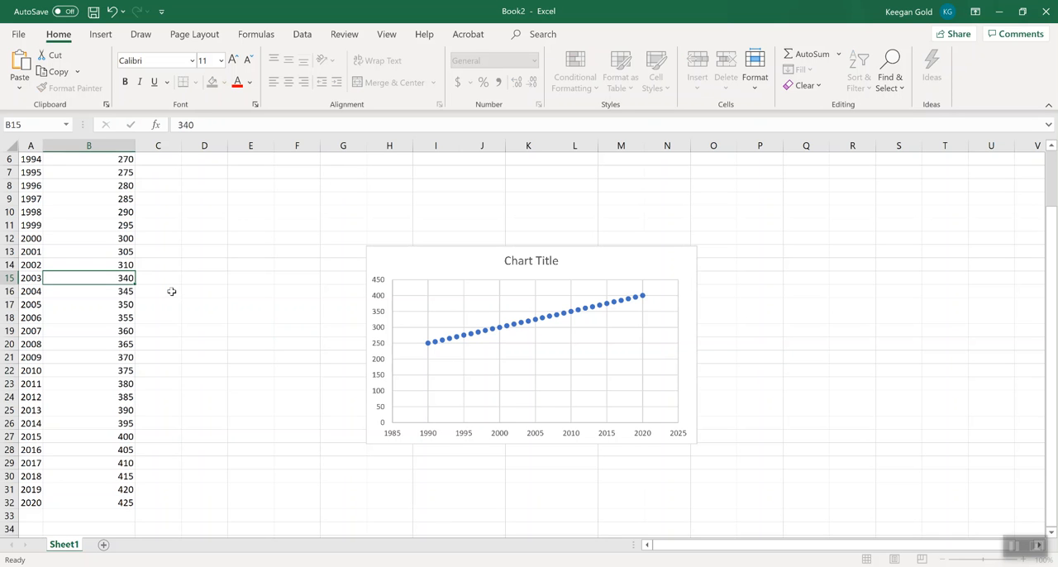
click(132, 304)
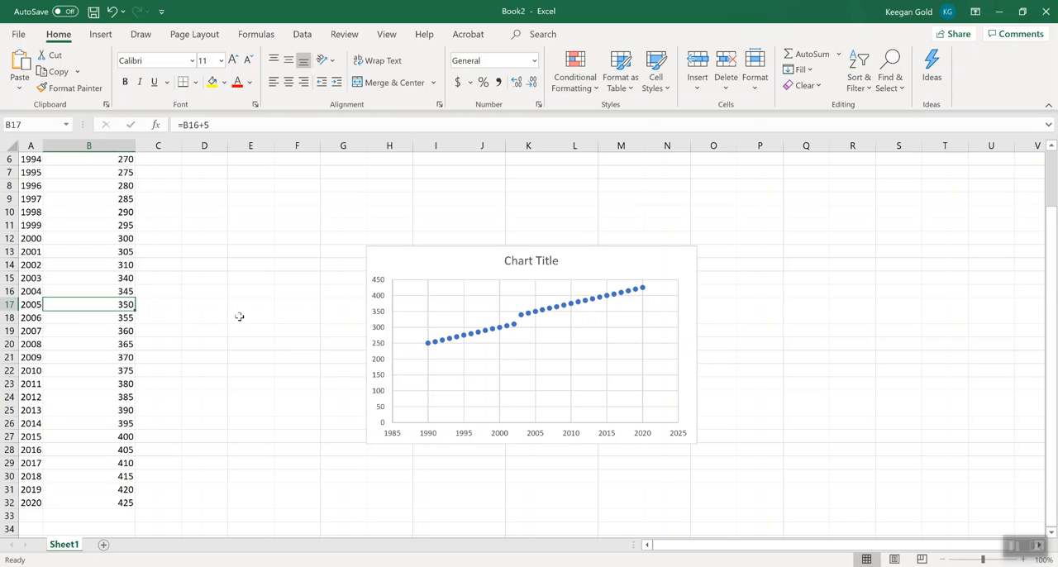
text(3)
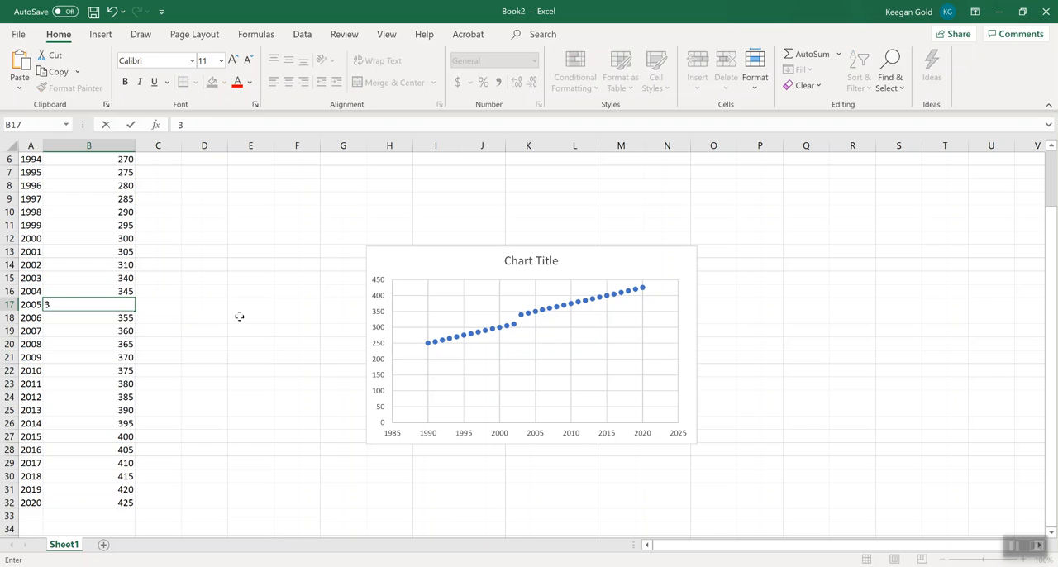
key(BackSpace)
key(Up)
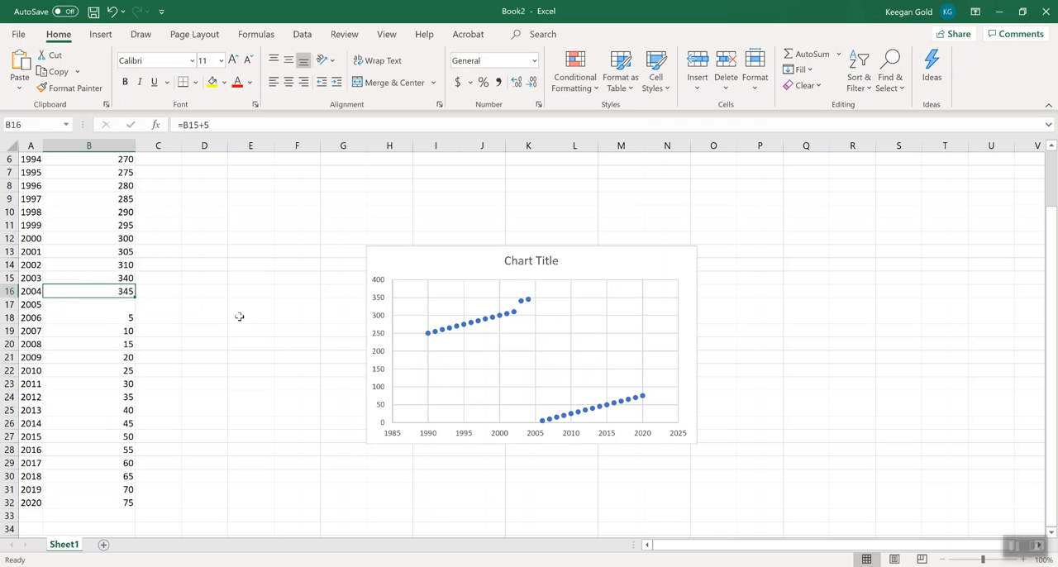
text(320)
key(Return)
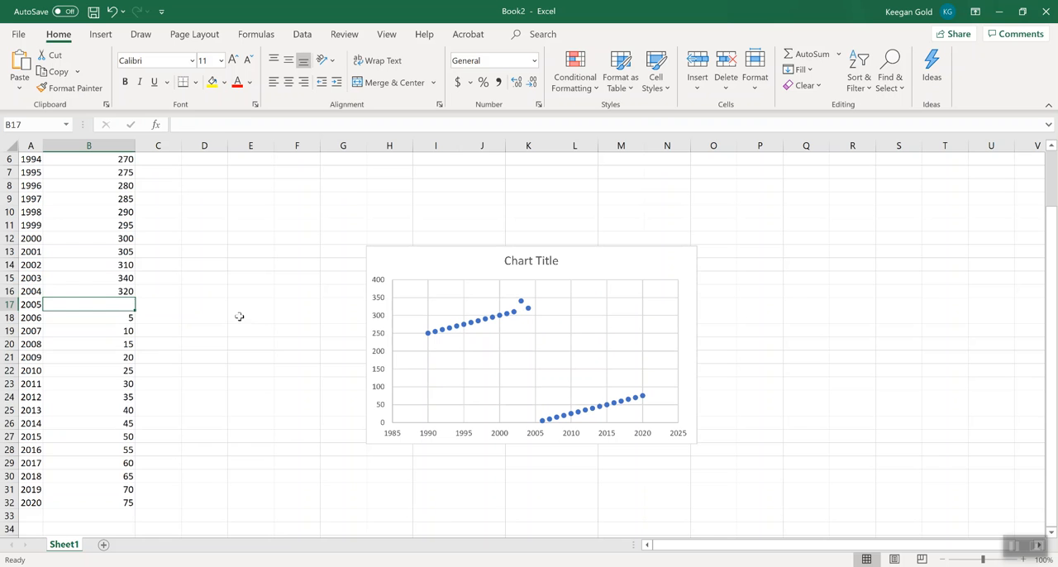
Copy the 320 in B16 down through B32.
click(107, 292)
drag(135, 299, 137, 439)
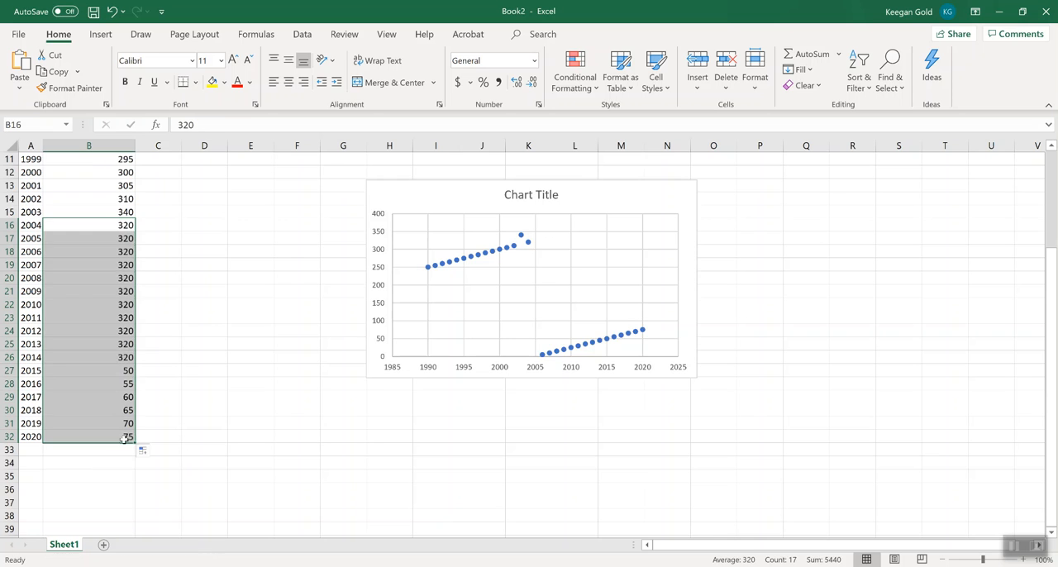
click(189, 457)
scroll(192, 458, up, 3)
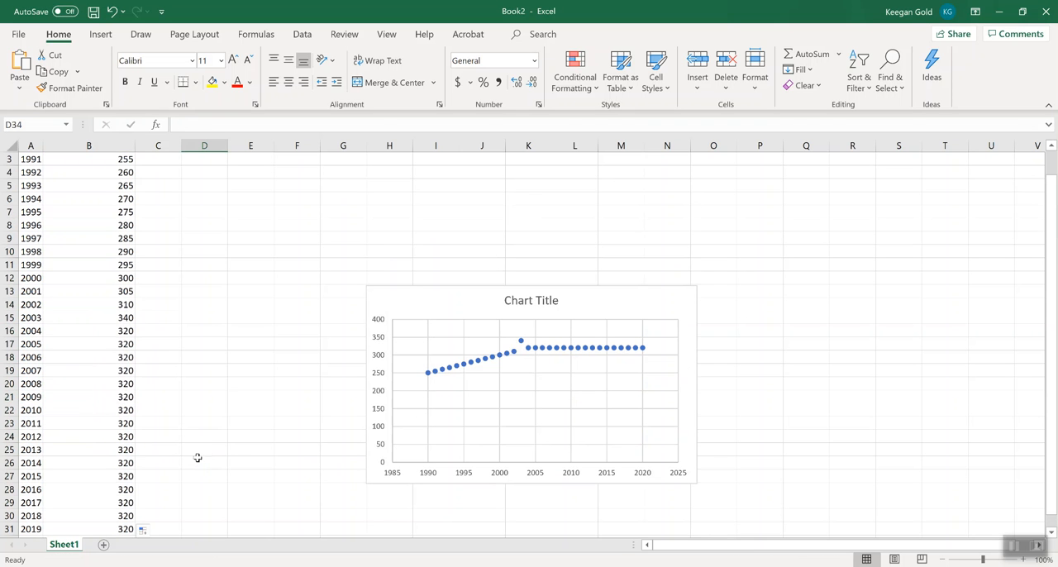
mouse_move(535, 350)
Enter the formula =B16+5 in B17 and copy it down through B32 for the years 2005 to 2020.
scroll(149, 446, down, 1)
click(124, 291)
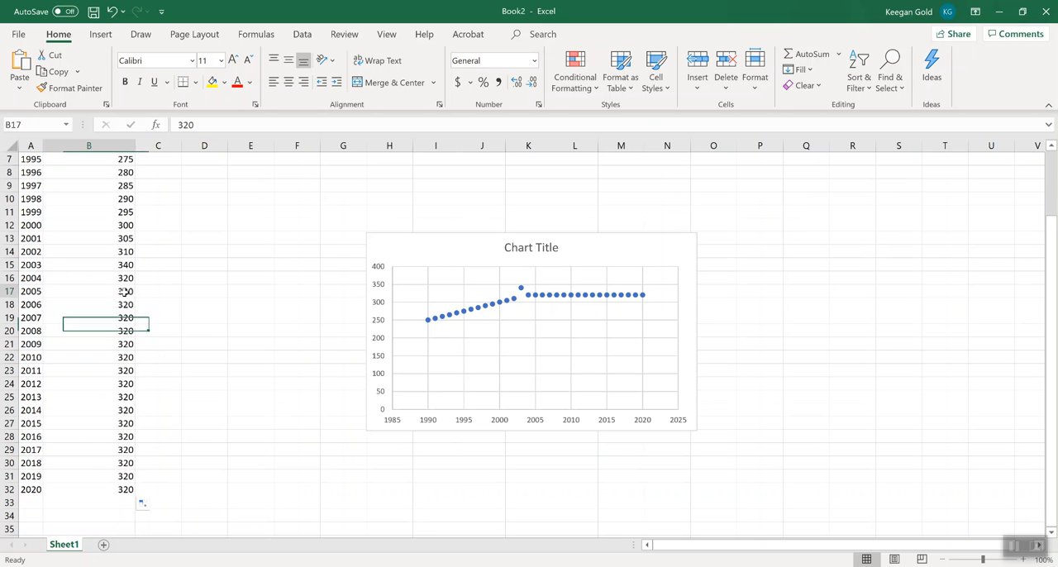
text(=)
key(Left)
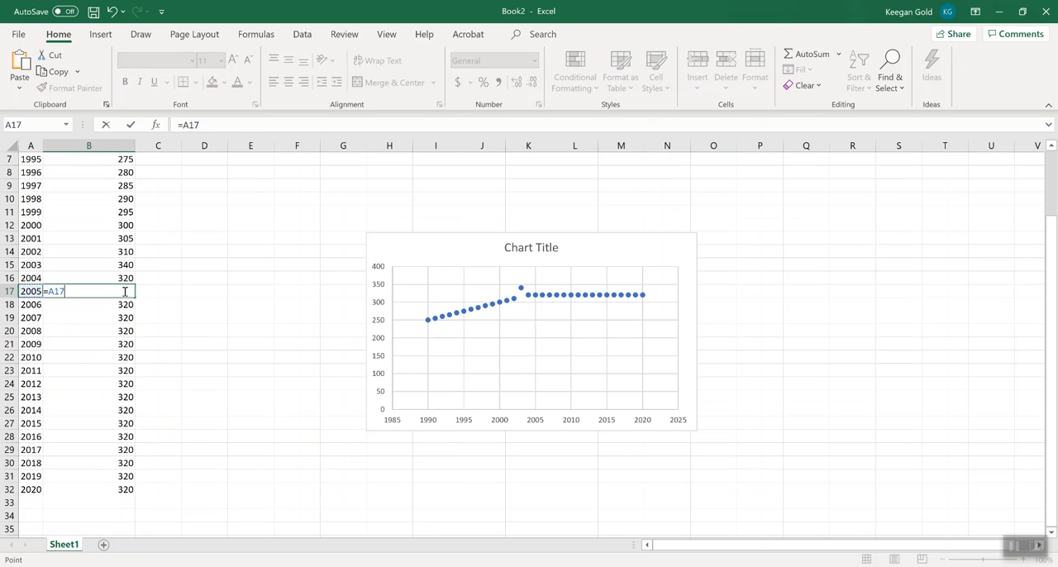
key(Up)
key(Down)
key(Right)
key(Up)
text(+5)
key(Return)
click(125, 291)
drag(134, 297, 129, 496)
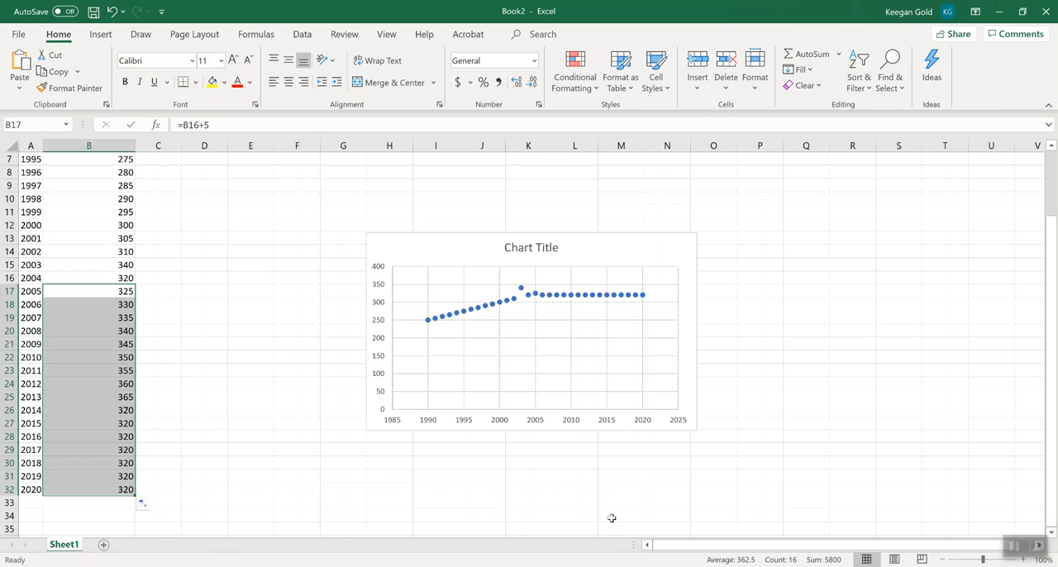
click(734, 428)
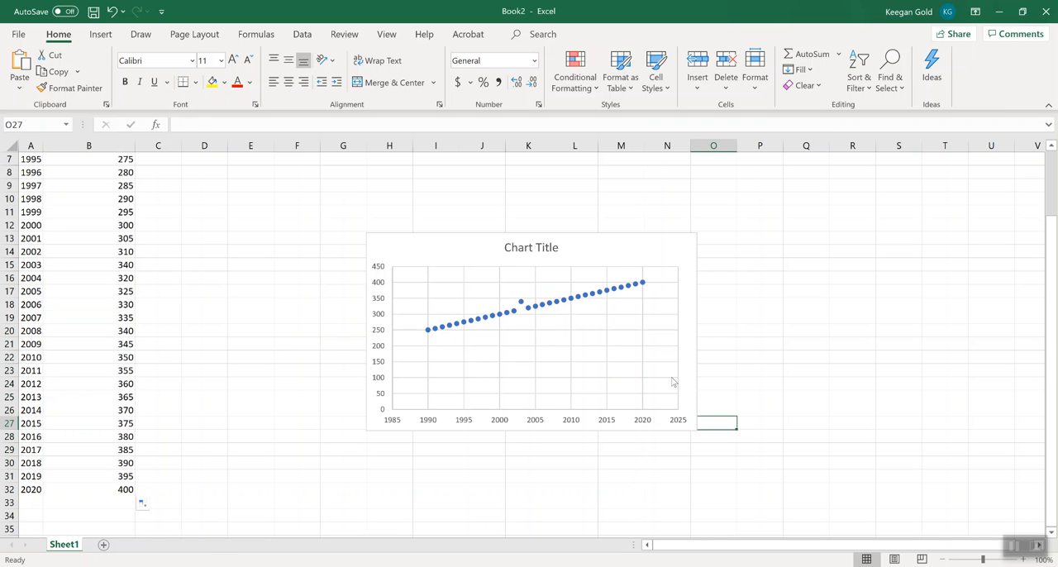
mouse_move(572, 302)
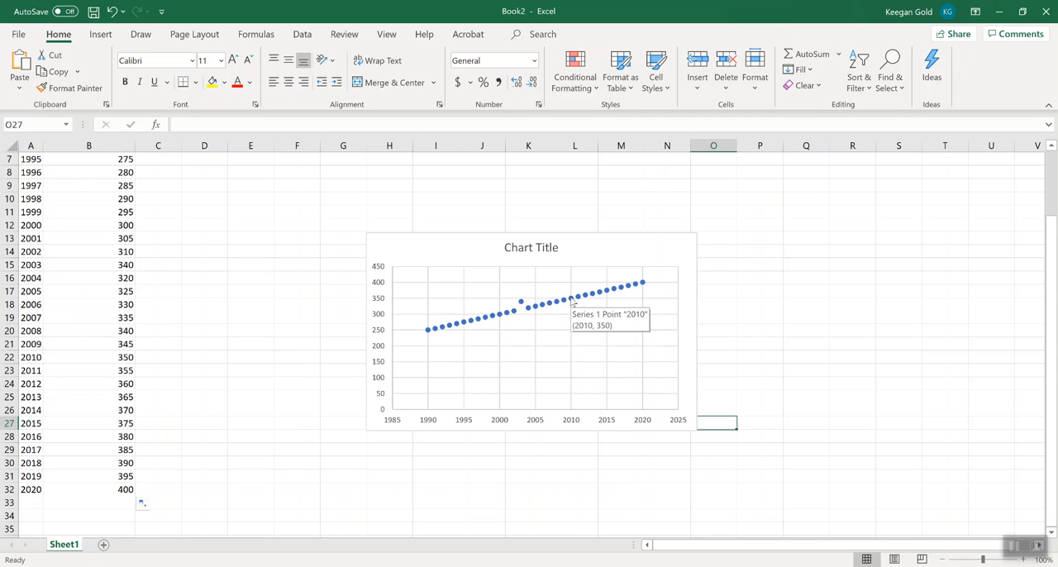
right_click(572, 300)
click(872, 292)
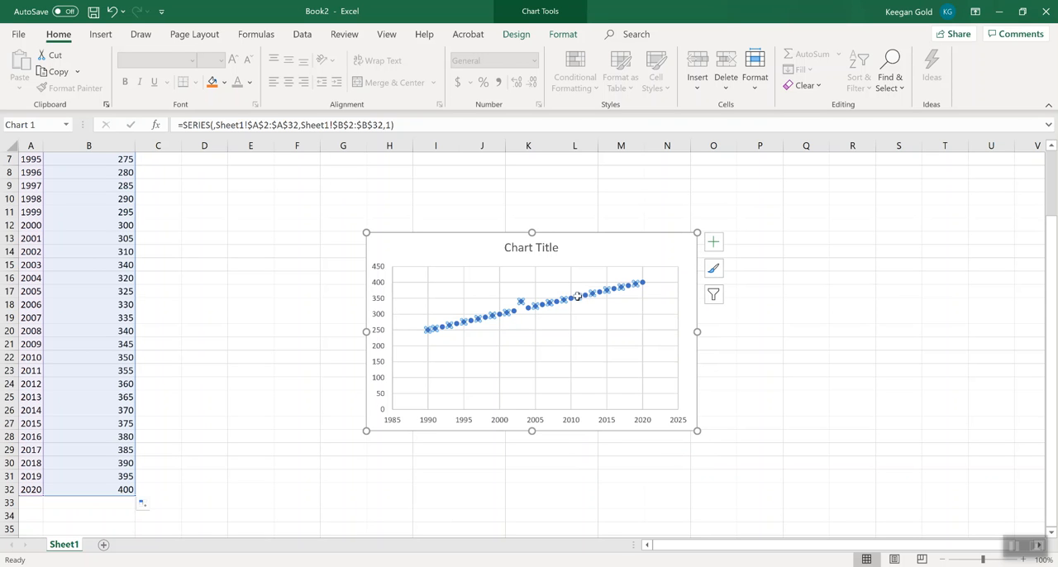
click(643, 259)
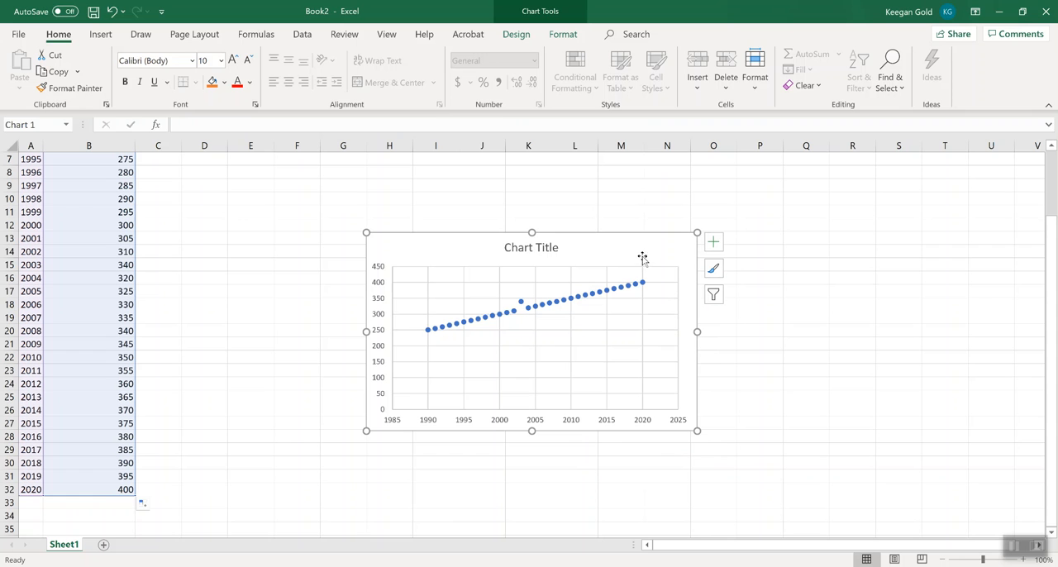
click(386, 34)
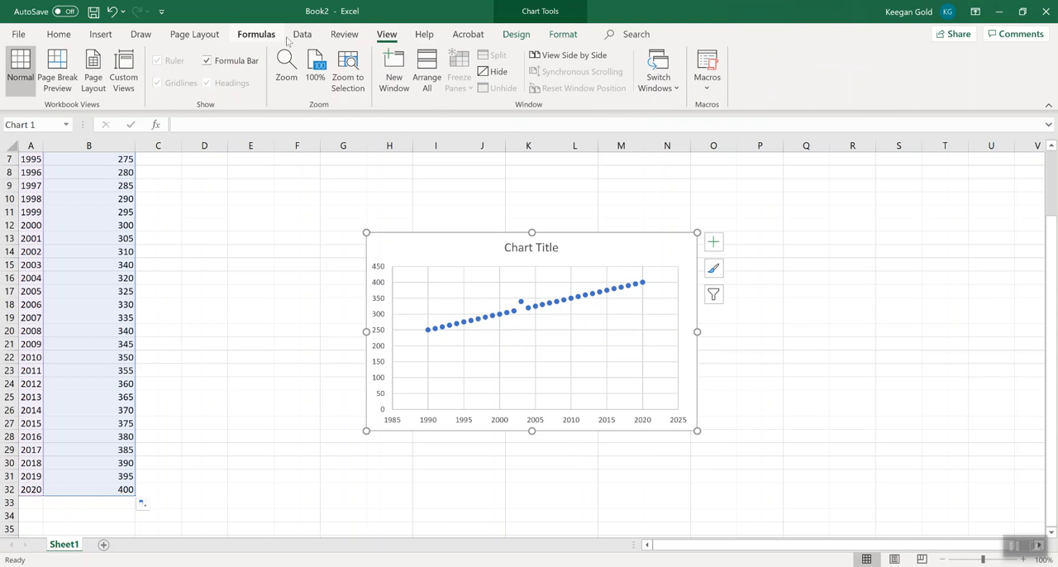
click(344, 34)
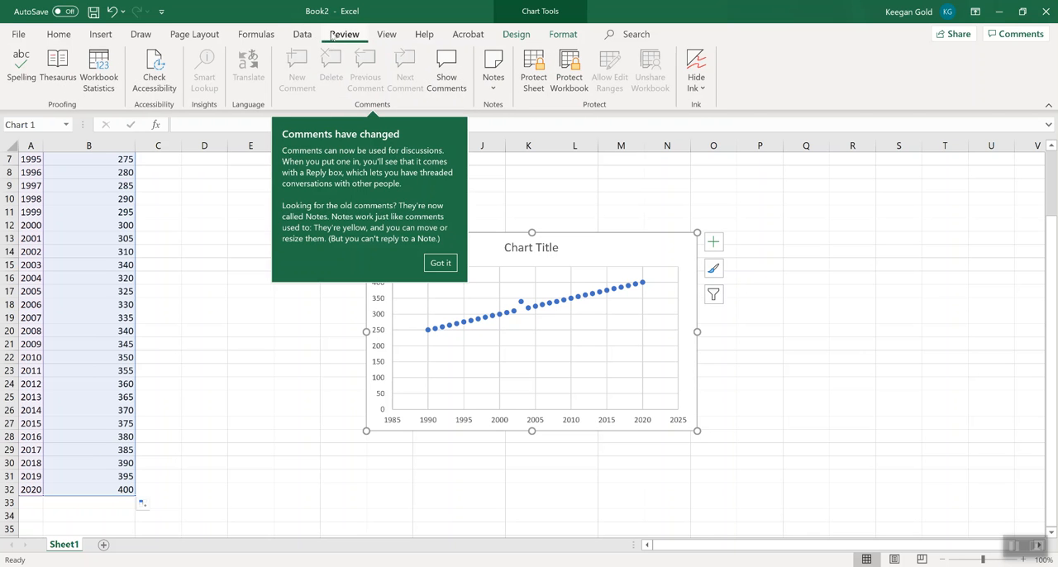
click(300, 35)
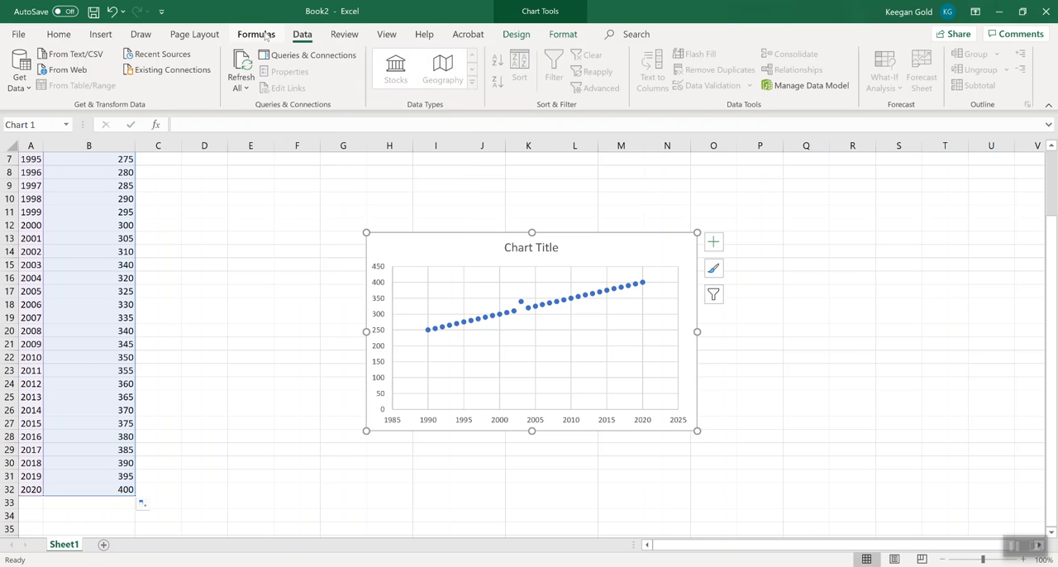
click(266, 37)
click(141, 35)
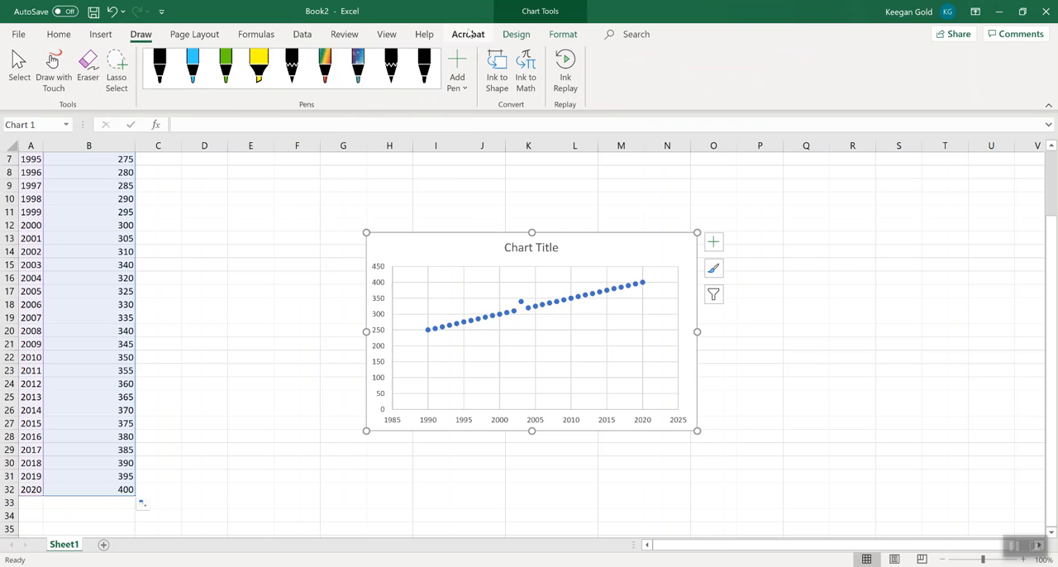
Preview chart styles 2 and 3 on the scatter chart.
click(517, 36)
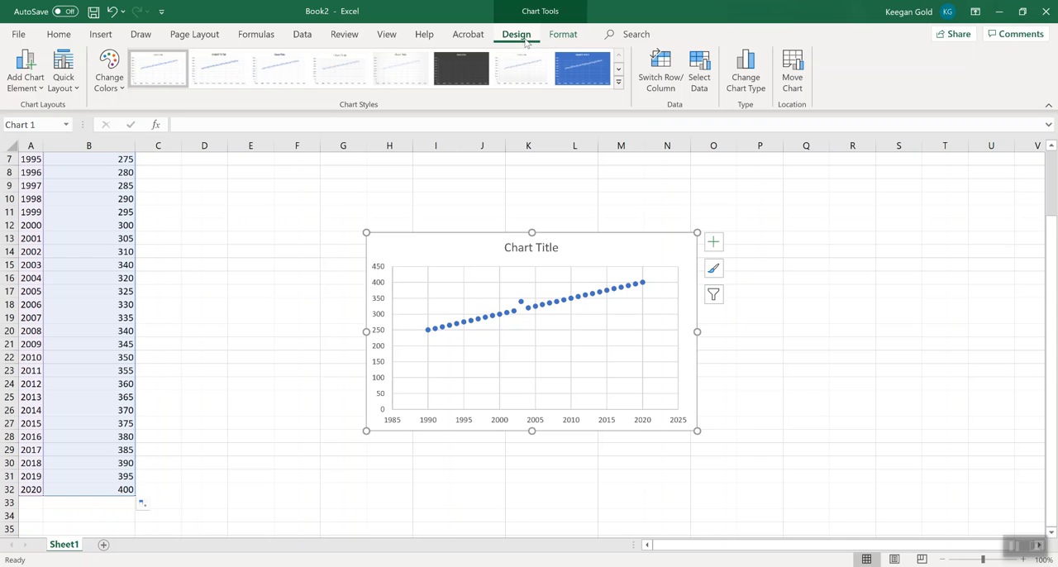
click(206, 75)
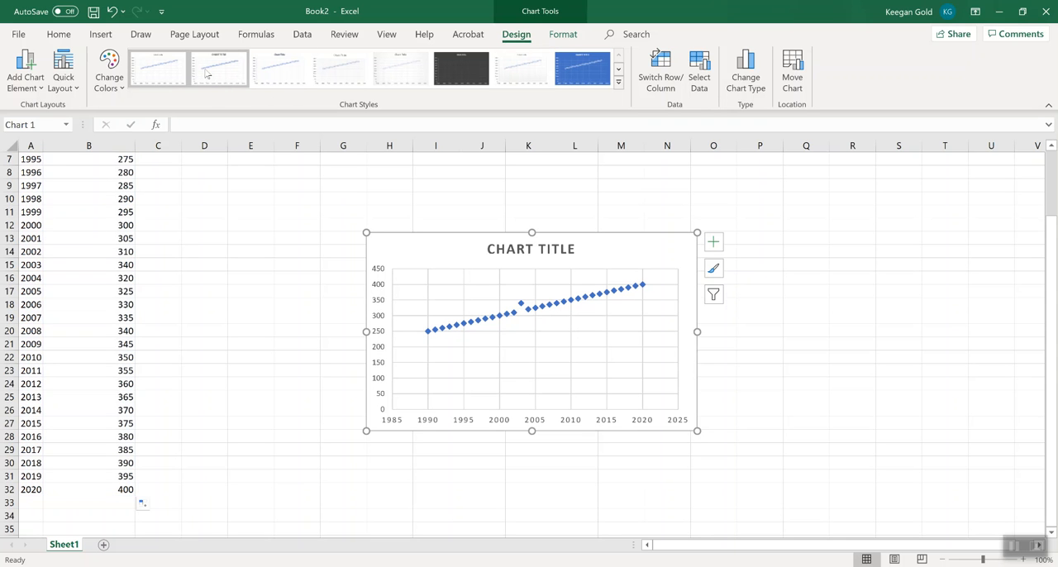
click(295, 72)
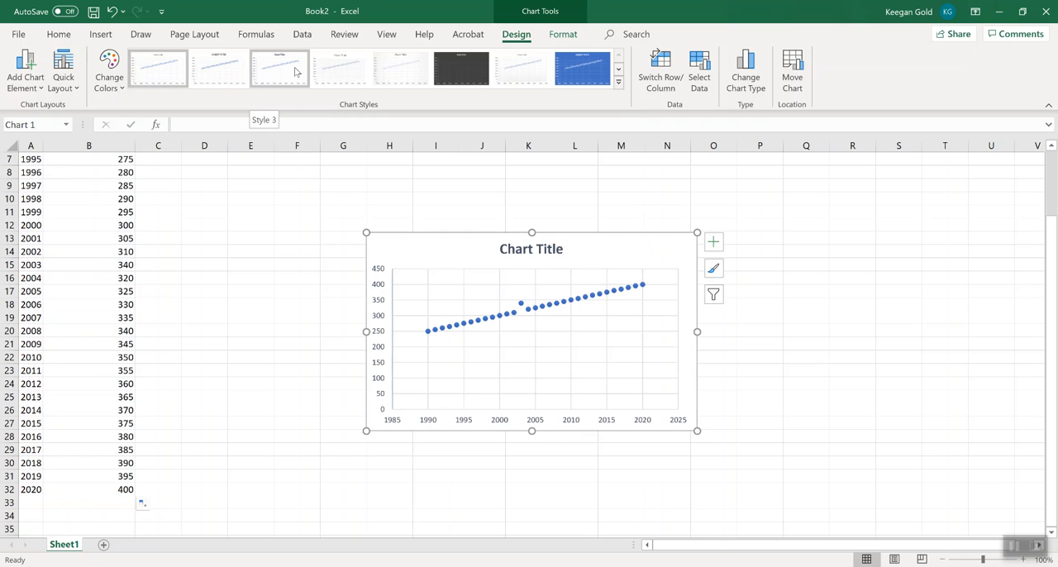
Apply Quick Layout 1 to the scatter chart and delete the legend.
click(75, 88)
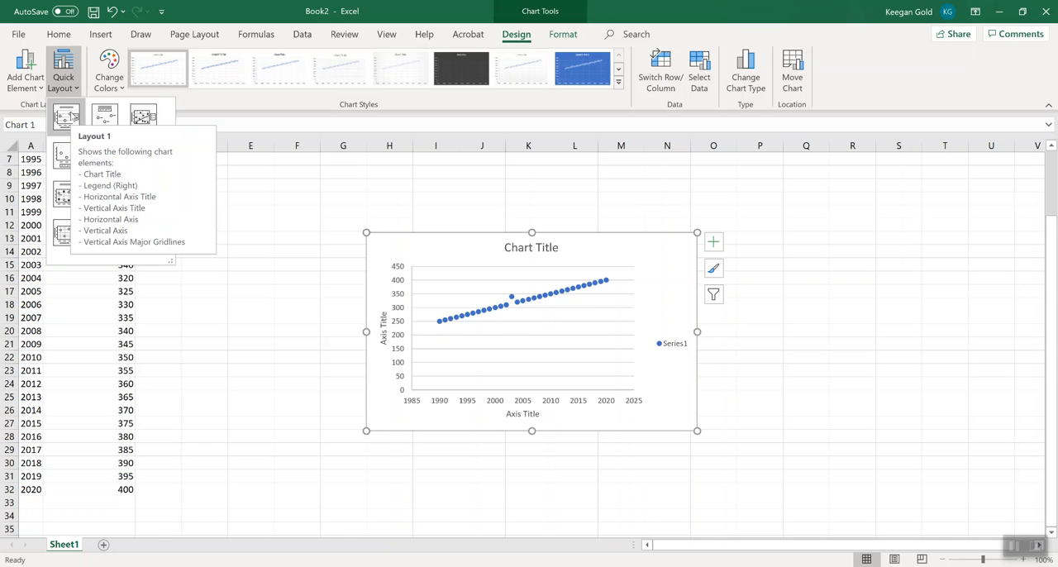
click(73, 115)
click(672, 346)
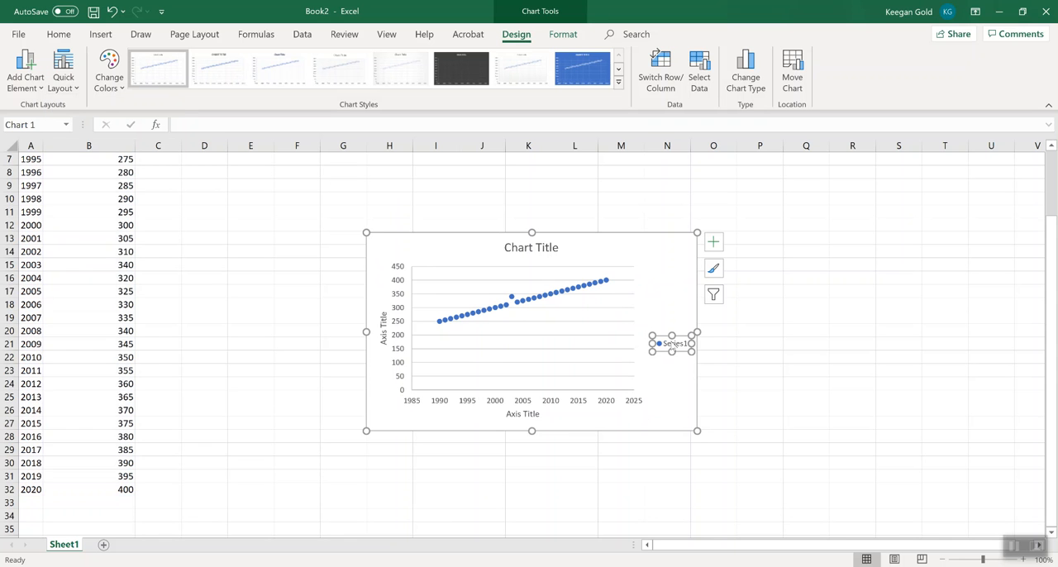
key(Delete)
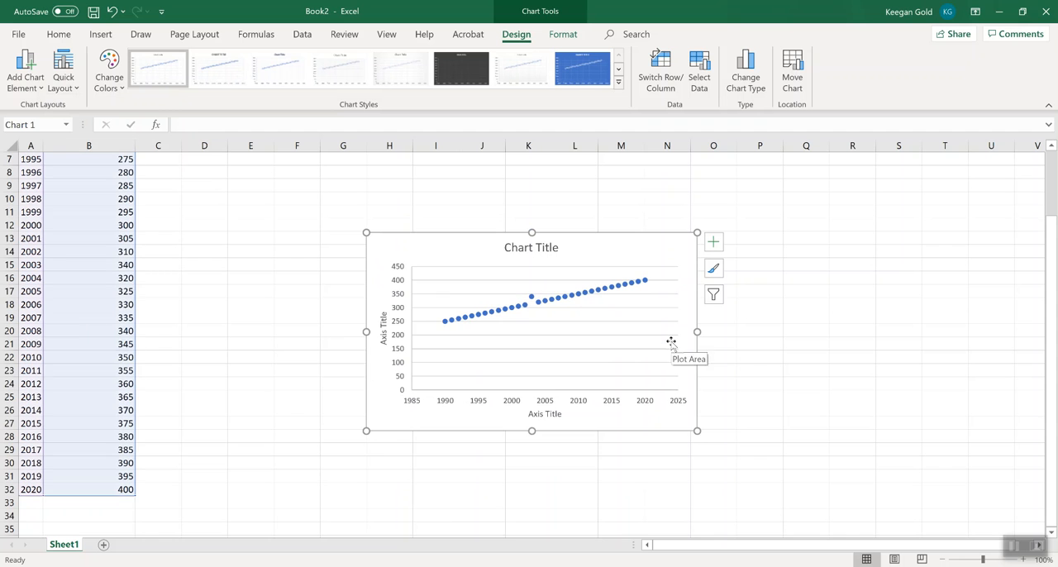
Change the horizontal axis title to "Year".
click(549, 413)
triple_click(549, 413)
text(Year)
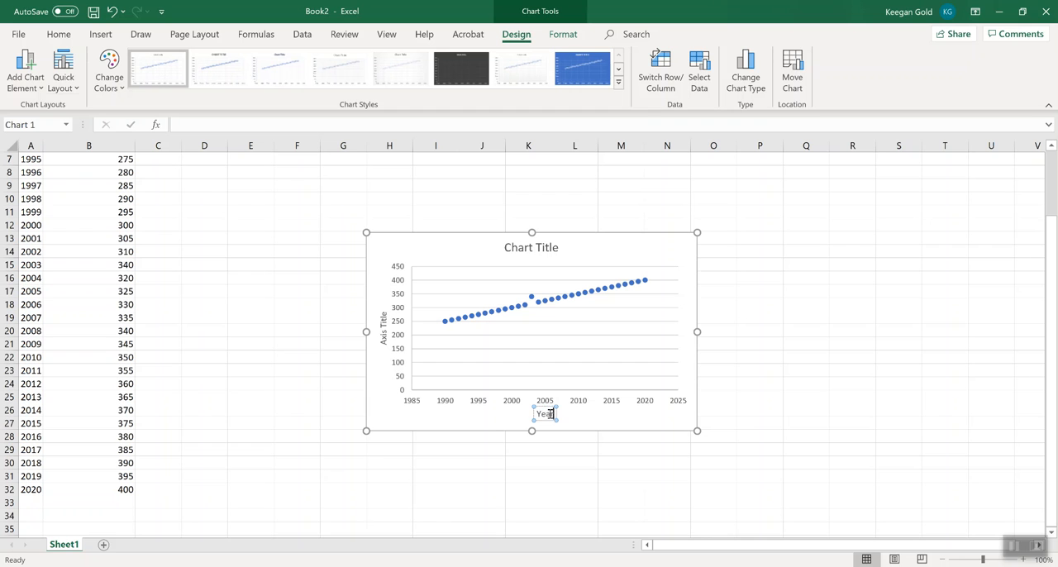
Change the vertical axis title to "Atmospheric Carbon Dioxide (ppm)".
double_click(381, 326)
triple_click(382, 328)
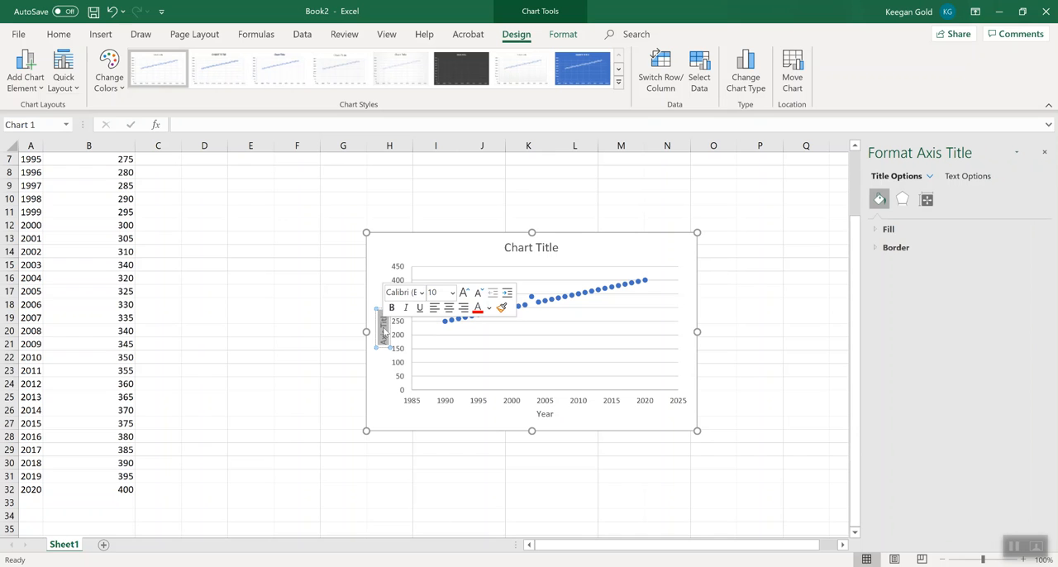
text(Carbon Dio)
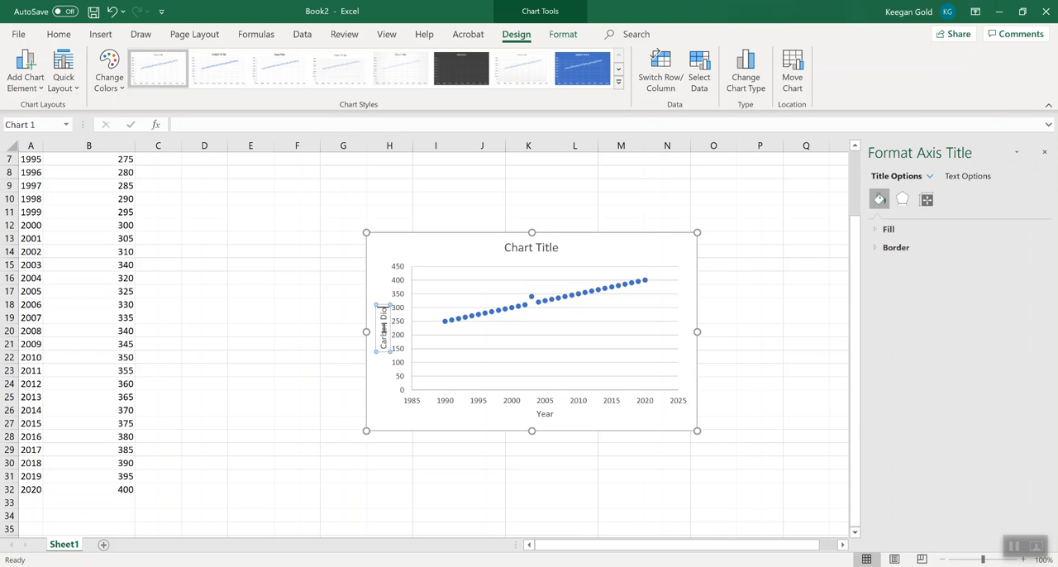
key(BackSpace)
key(BackSpace)
key(BackSpace)
key(BackSpace)
key(BackSpace)
key(BackSpace)
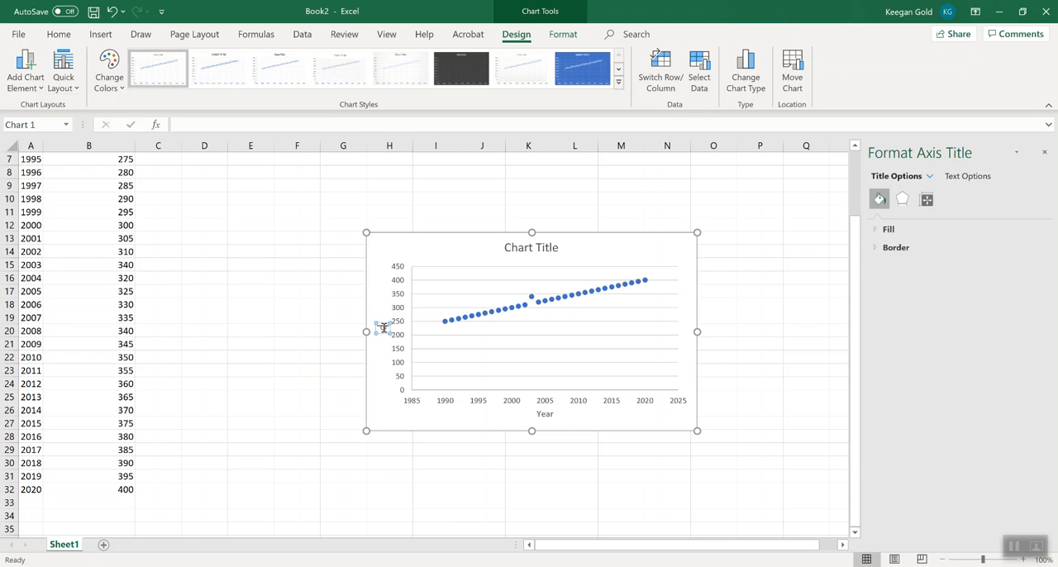
text(Atmospheric)
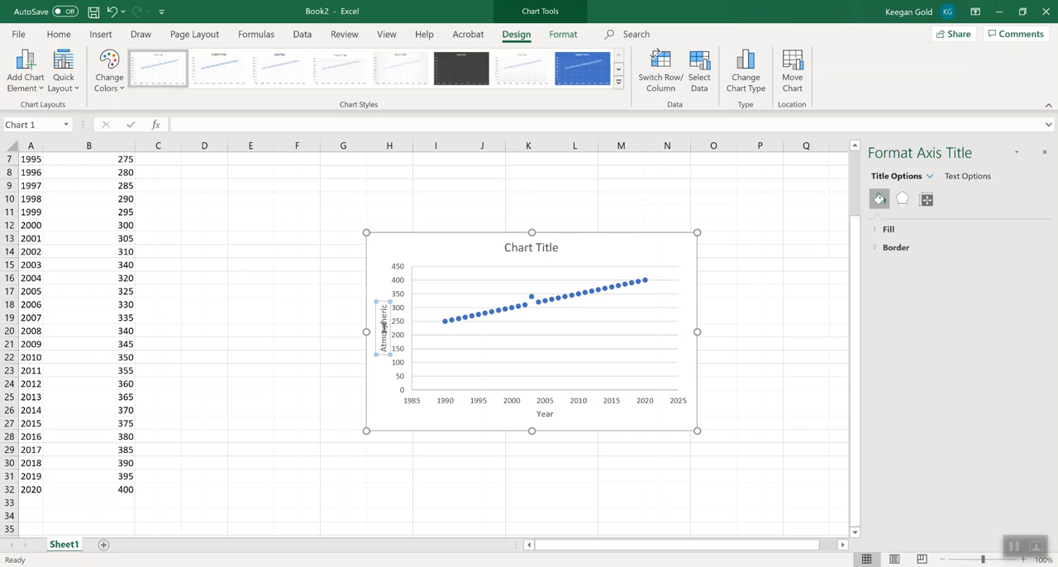
text( Carbon Di)
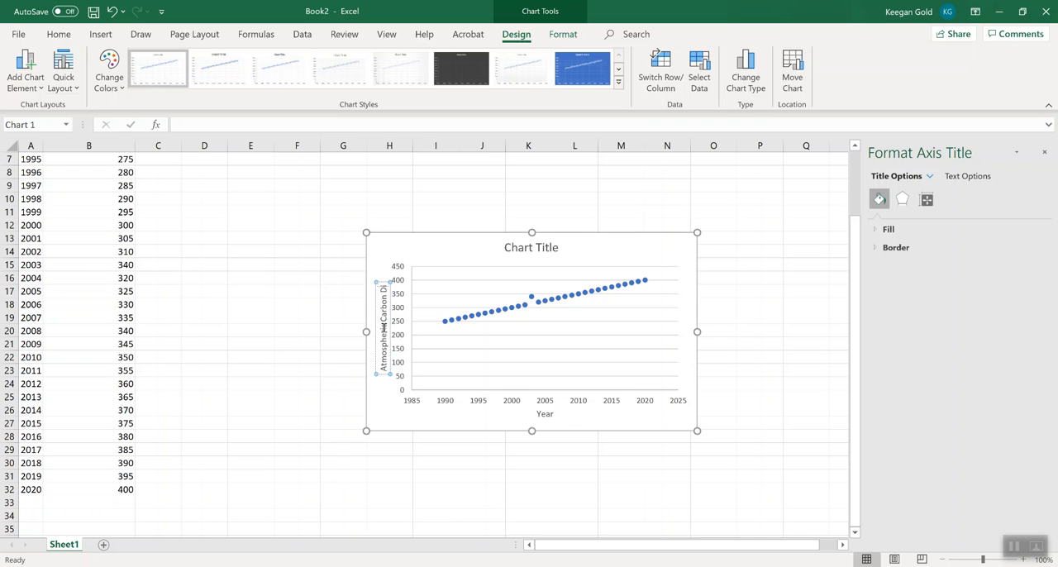
text(oxide)
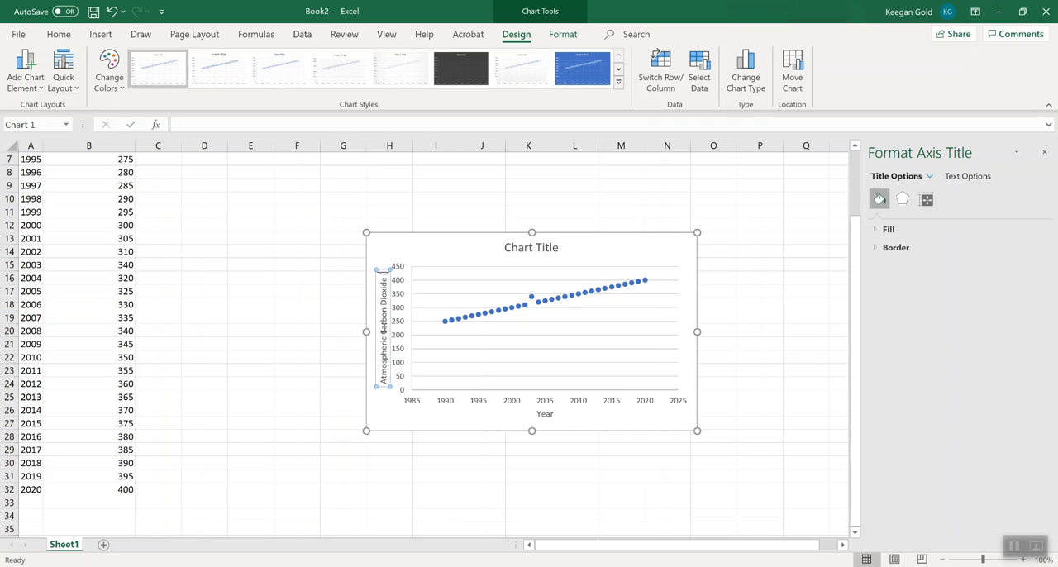
text( (ppm))
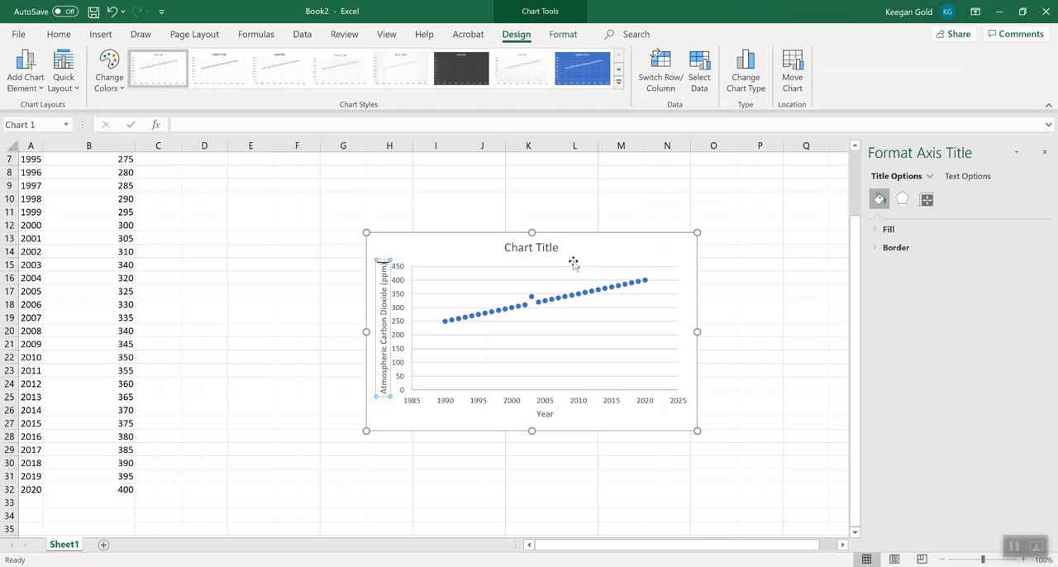
Select the entire placeholder text of the scatter chart's title for replacement.
click(533, 253)
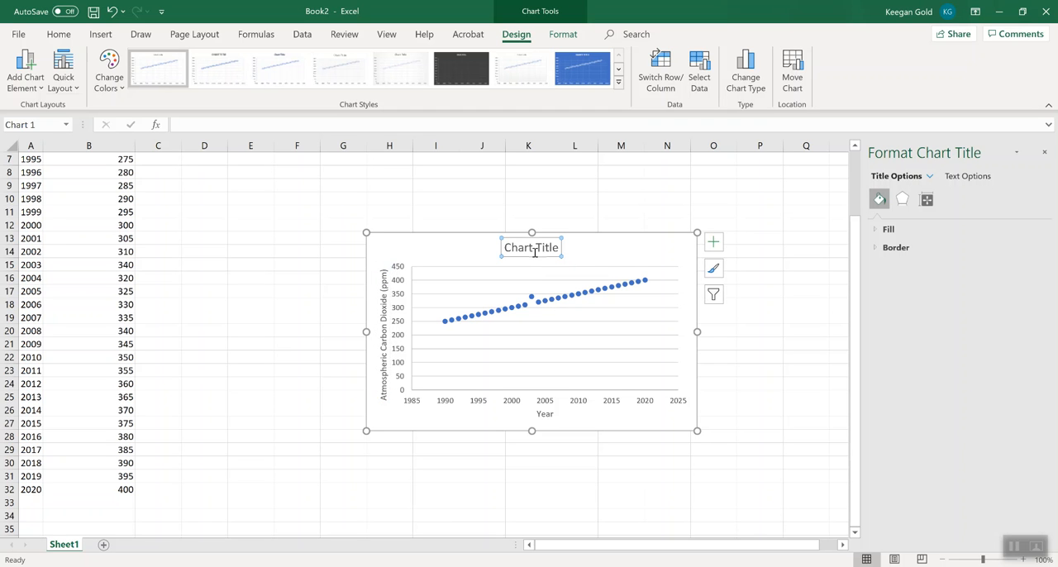
double_click(534, 252)
triple_click(534, 253)
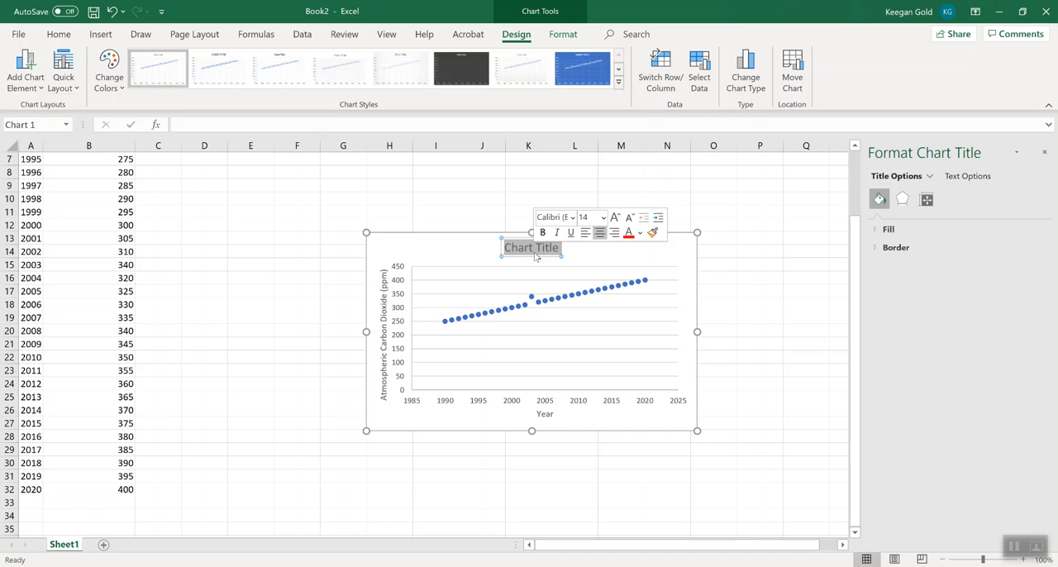
text(In the)
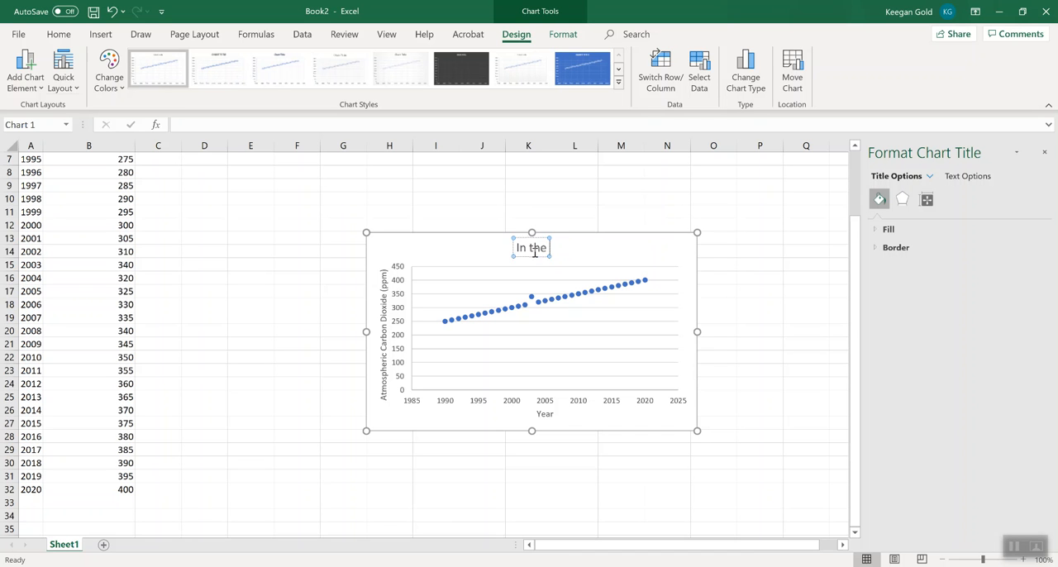
text( country)
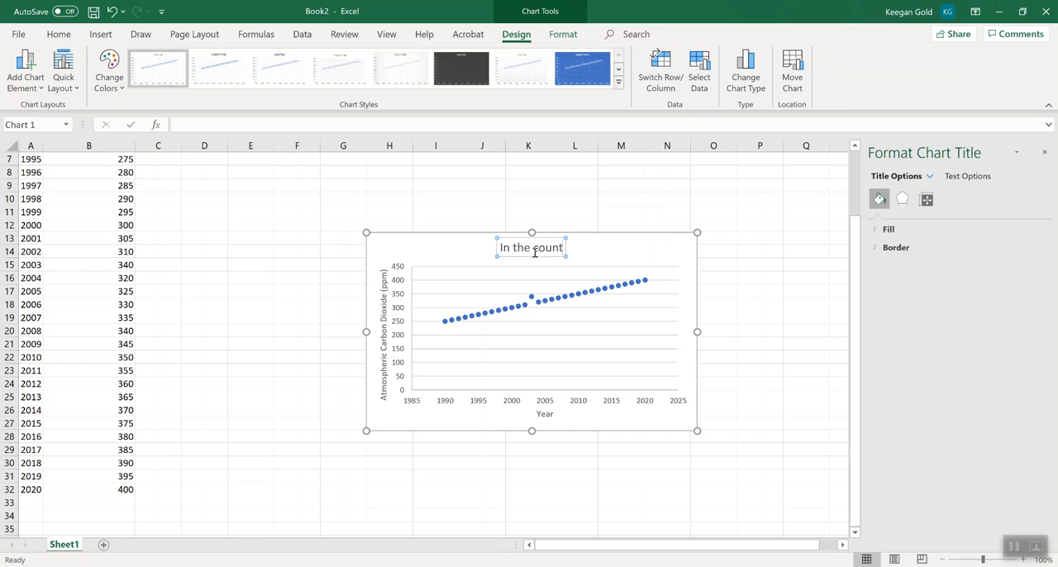
key(BackSpace)
key(BackSpace)
key(BackSpace)
key(BackSpace)
key(BackSpace)
key(BackSpace)
key(BackSpace)
key(BackSpace)
key(BackSpace)
key(BackSpace)
key(BackSpace)
key(BackSpace)
key(BackSpace)
key(BackSpace)
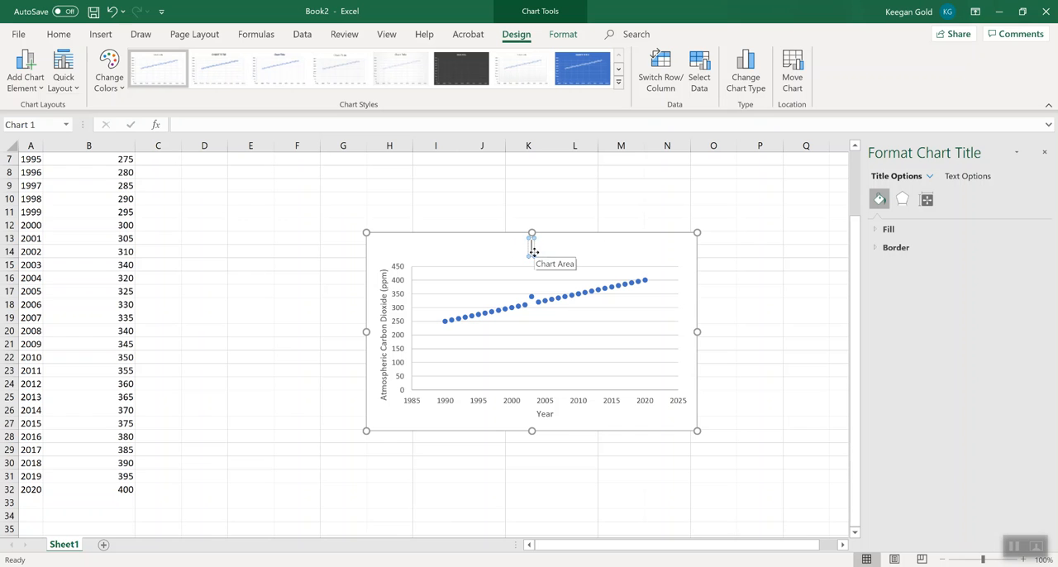
Title the chart with the professor's name in possessive form, followed by "Made-Up Country Data on Carbon Dioxide by Year".
text(Professor)
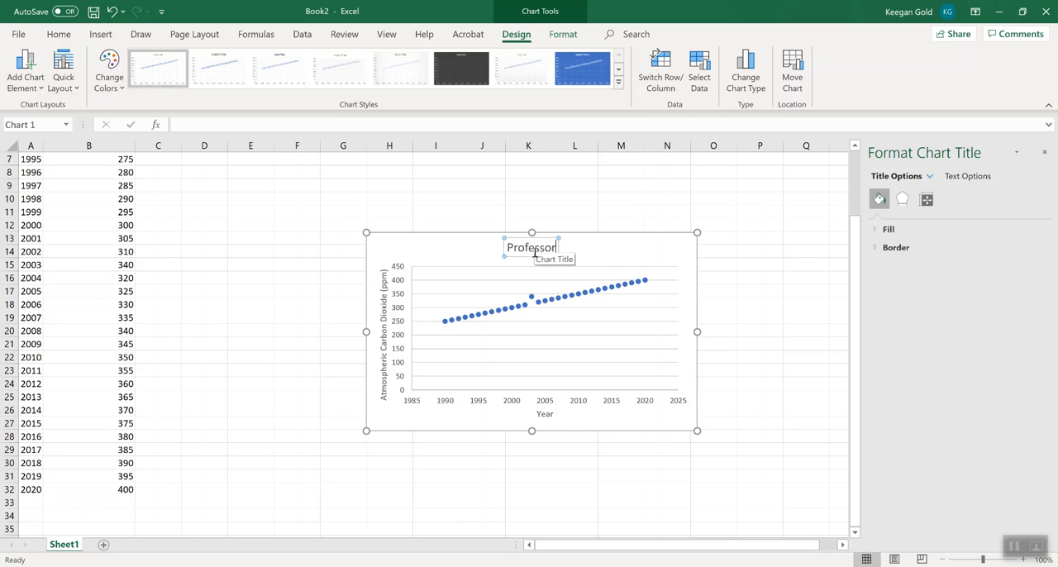
text( Gold's mad)
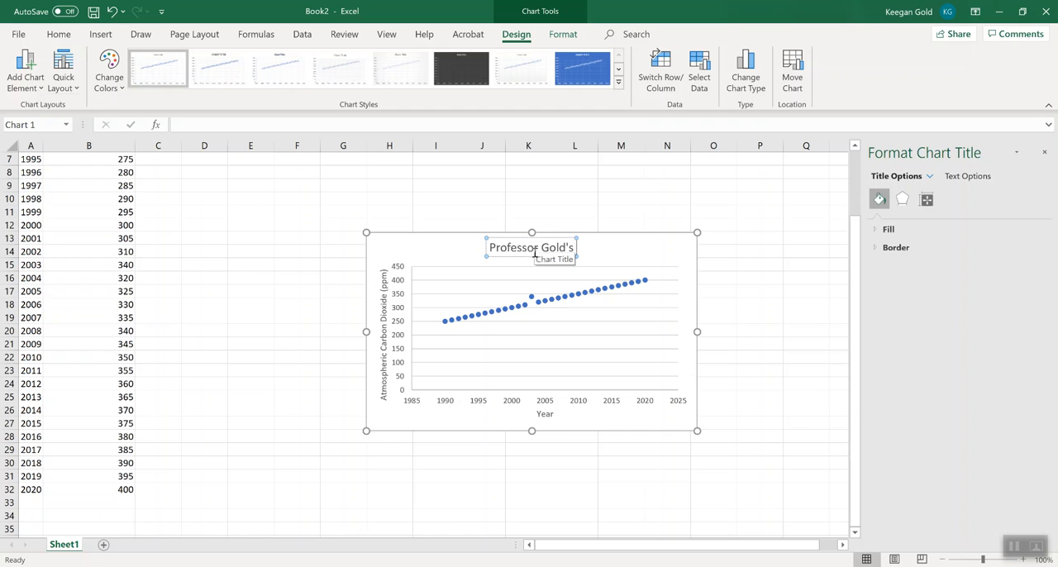
key(BackSpace)
key(BackSpace)
key(BackSpace)
key(BackSpace)
text(Made-Up Country data)
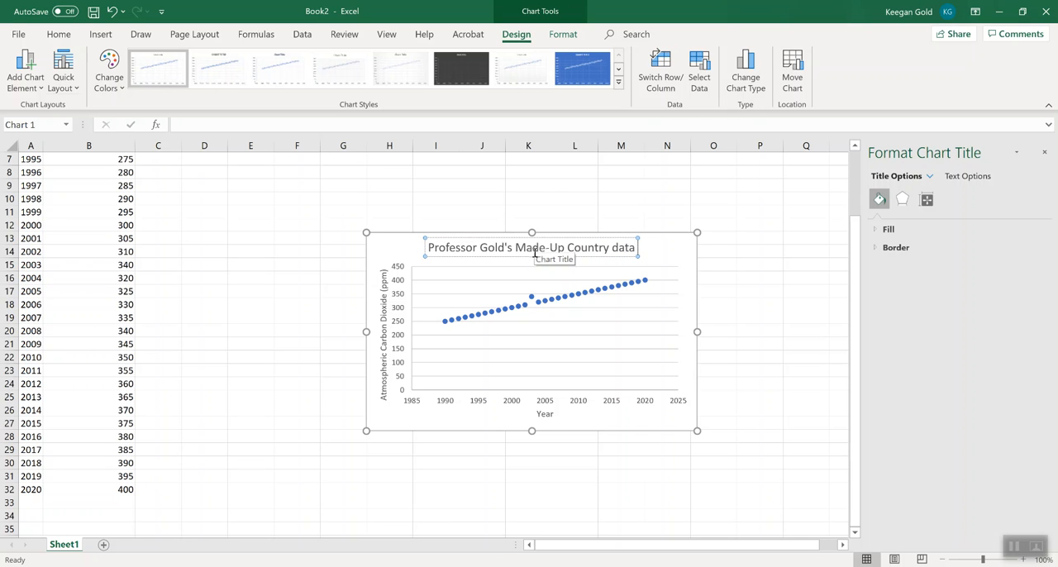
key(BackSpace)
key(BackSpace)
key(BackSpace)
key(BackSpace)
key(BackSpace)
text(Data on Carbon Dioxid)
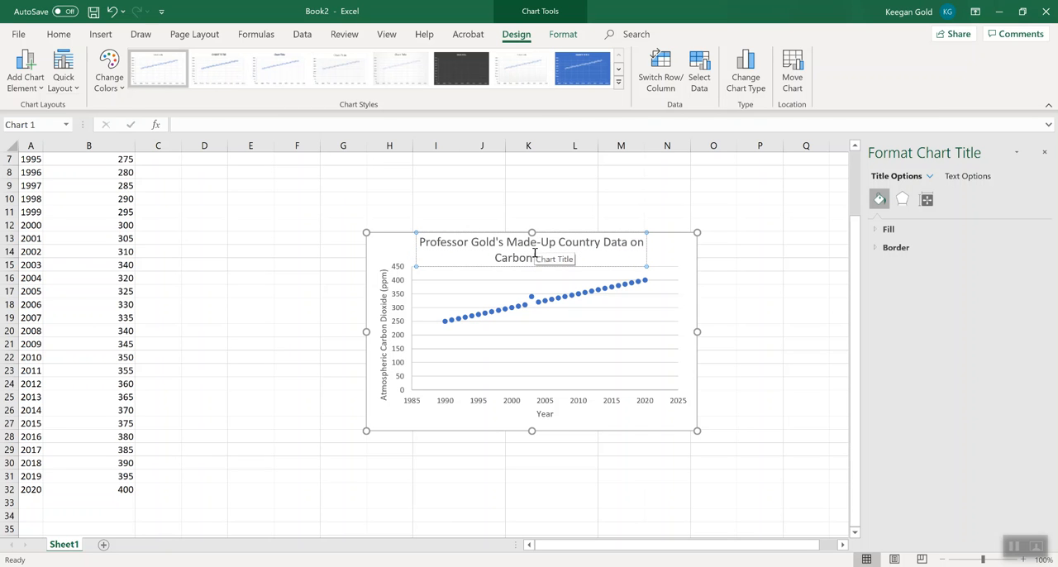
text(e by Year)
click(739, 347)
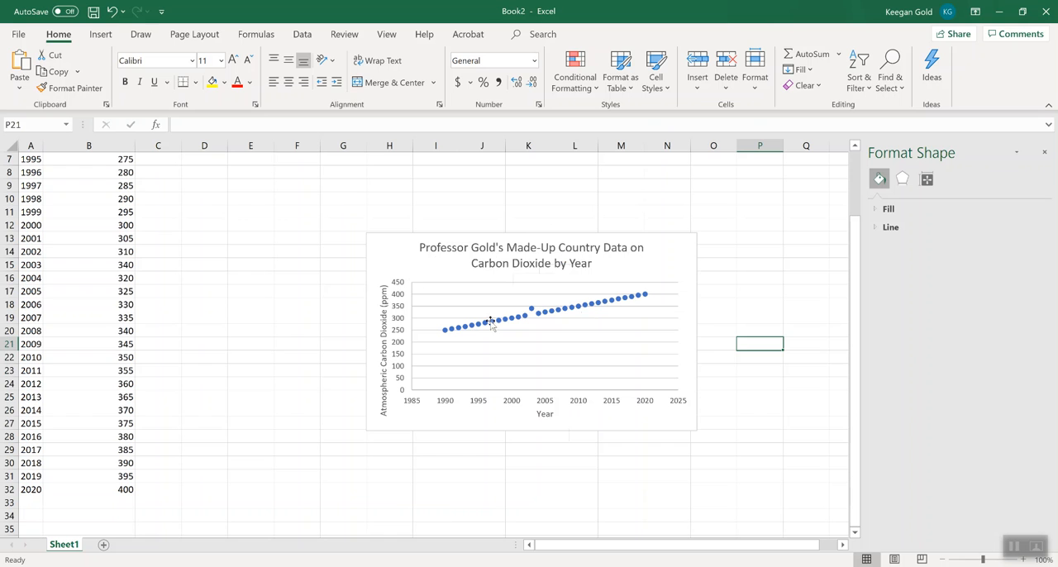
Add a linear trendline to the data series and display its equation and R-squared value on the chart.
click(594, 308)
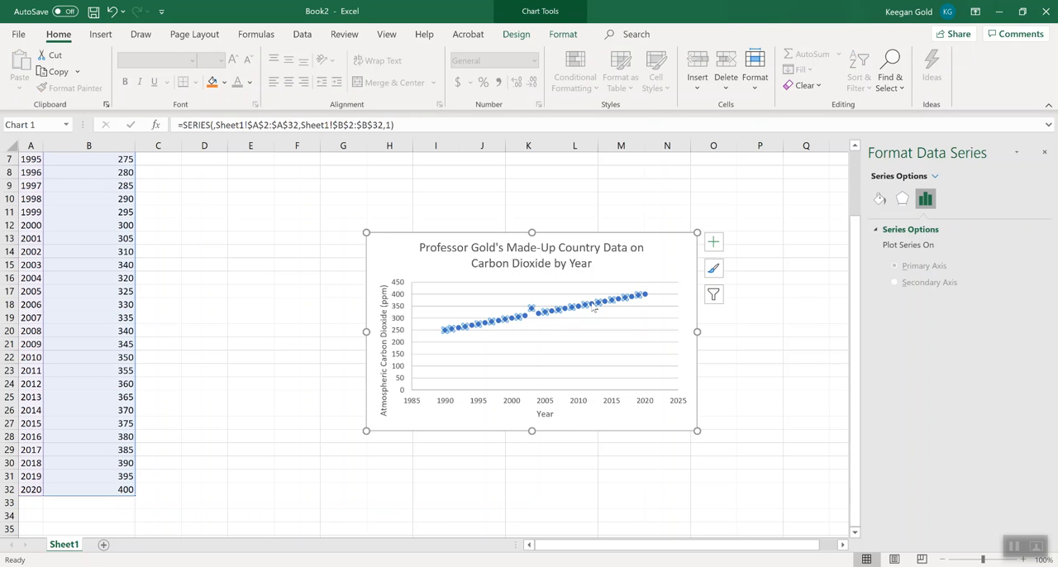
right_click(593, 308)
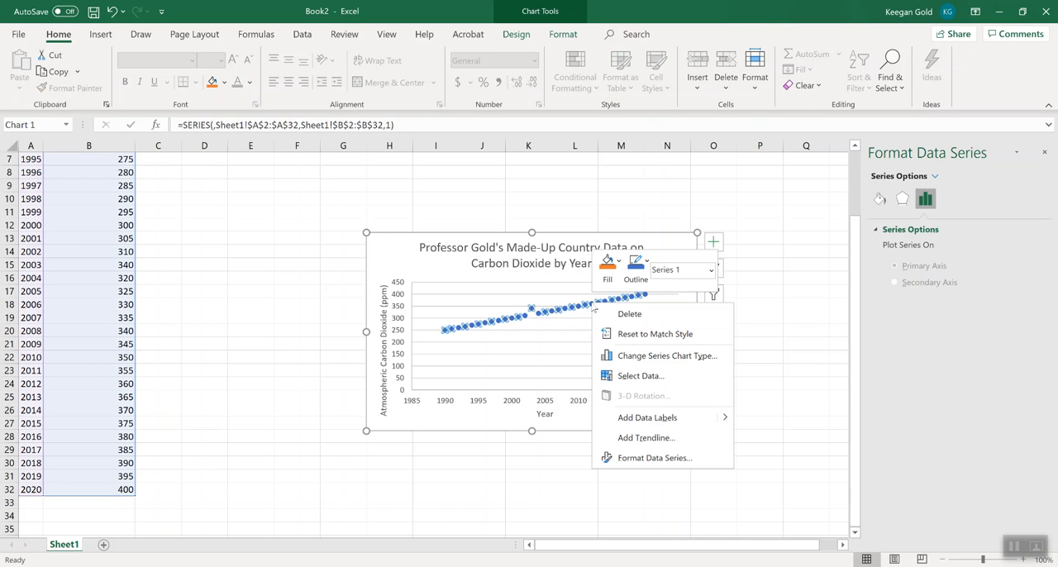
click(638, 446)
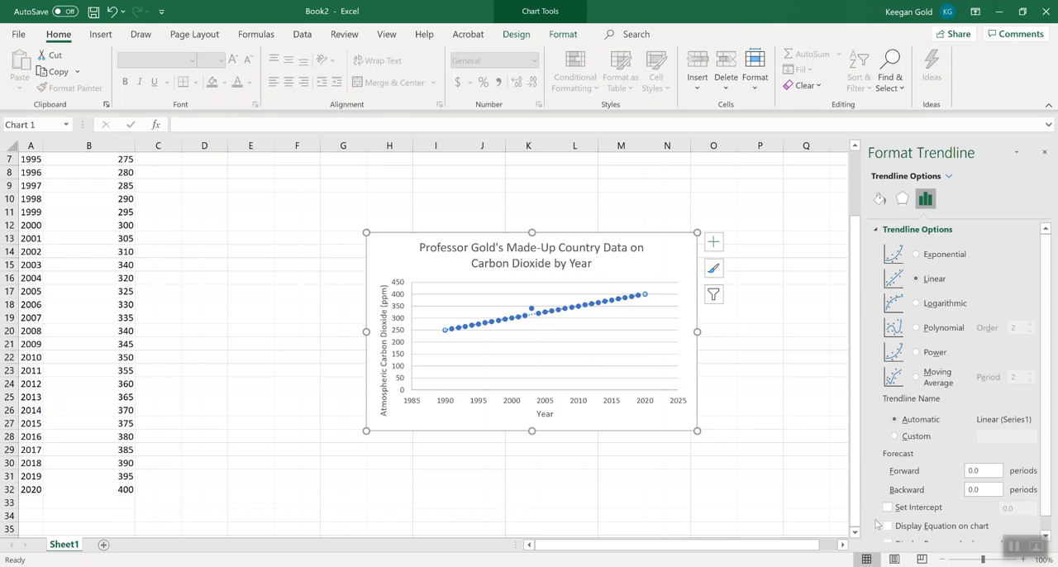
click(887, 526)
scroll(889, 522, down, 1)
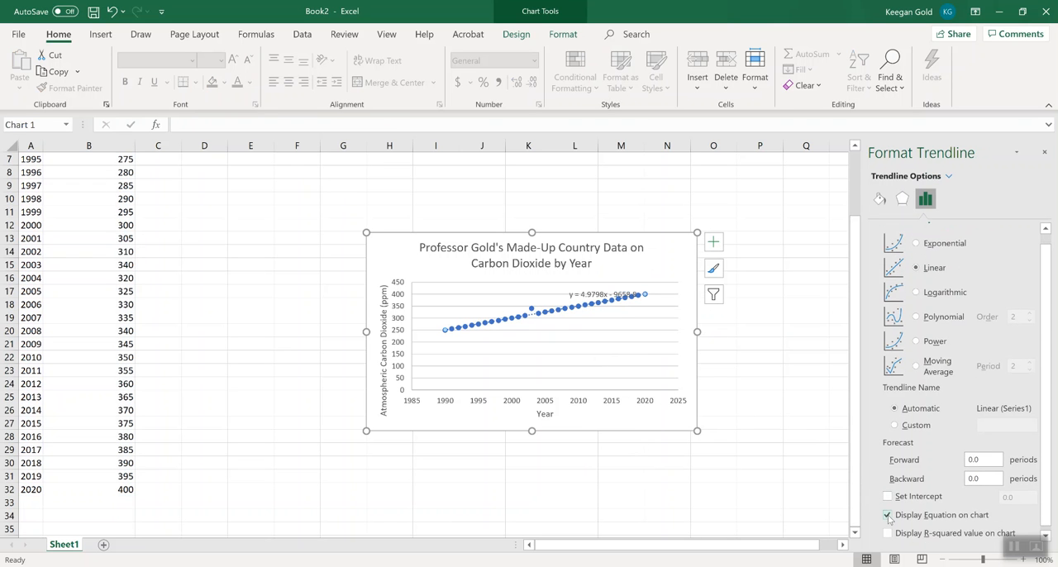
click(886, 528)
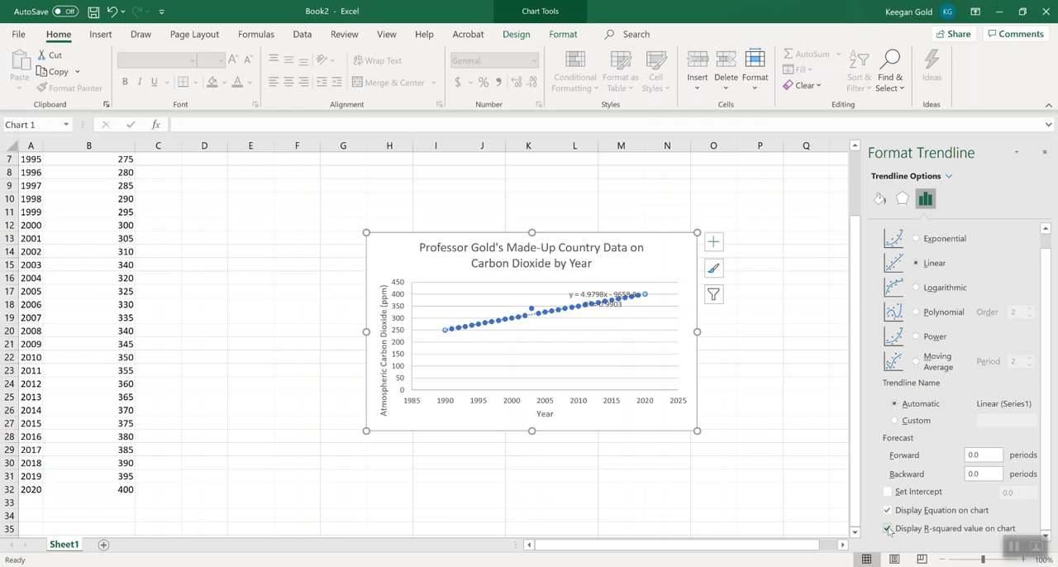
Move the trendline equation and R-squared label into the clear area below the data points.
click(730, 434)
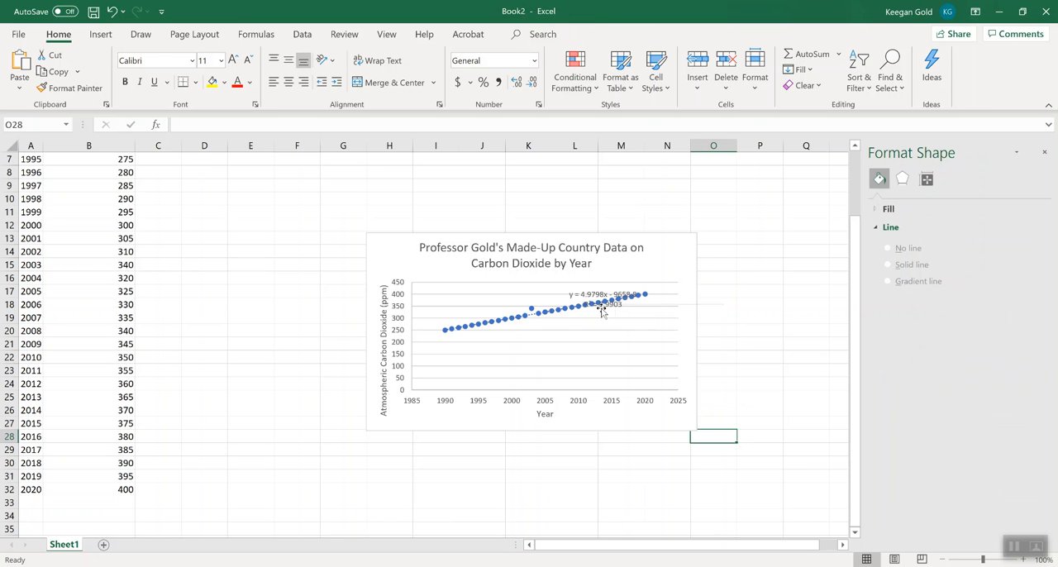
drag(605, 295, 564, 339)
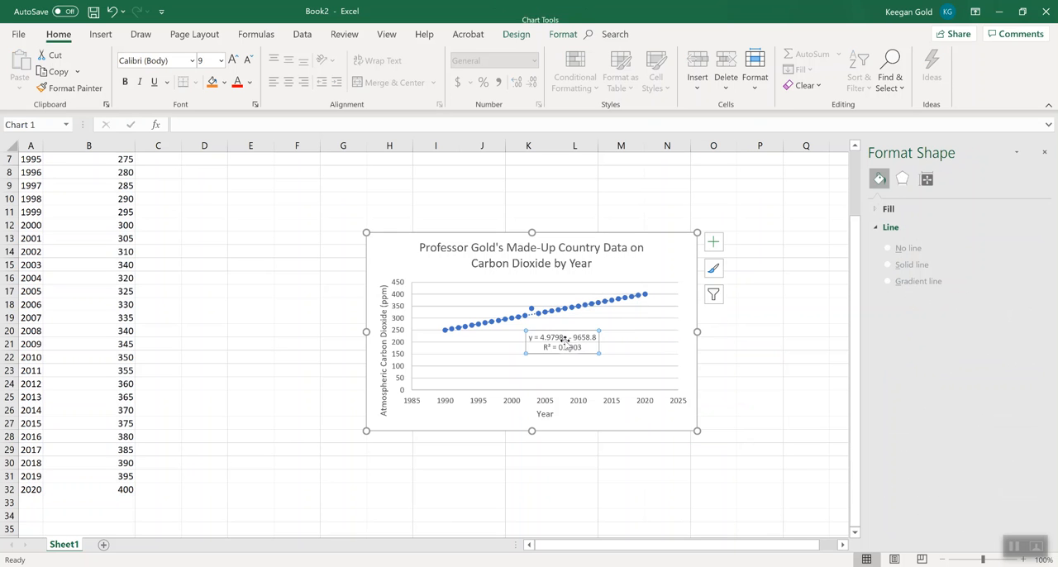
click(753, 400)
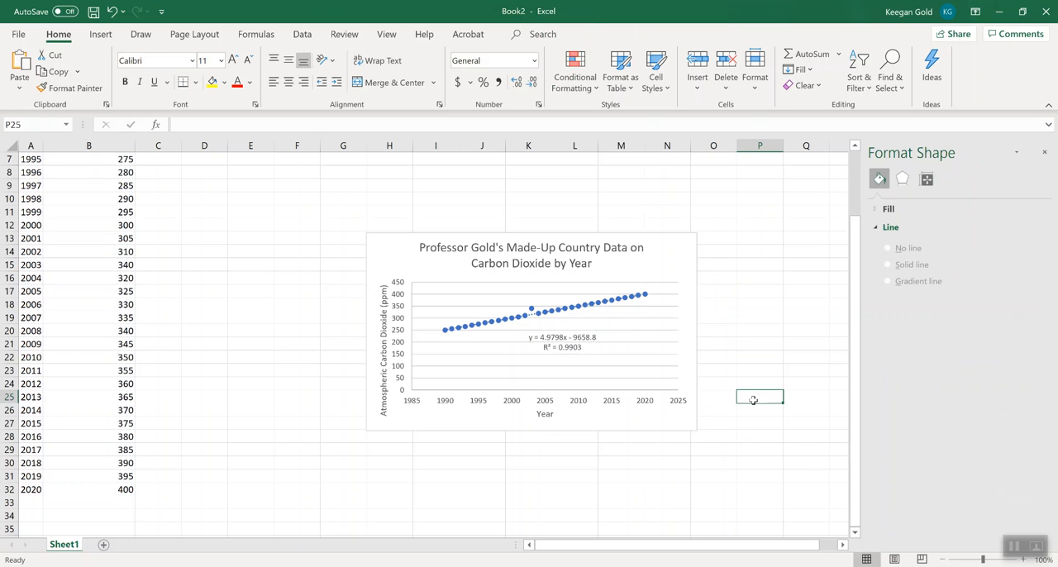
Preview the worksheet's printout and examine how the table and chart are laid out across its pages.
scroll(752, 400, down, 1)
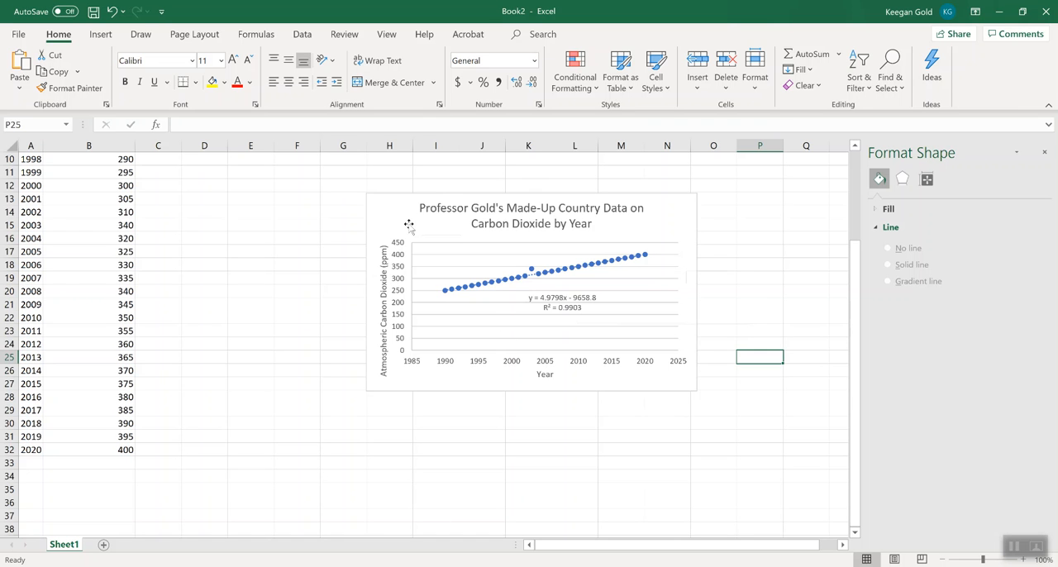
click(329, 213)
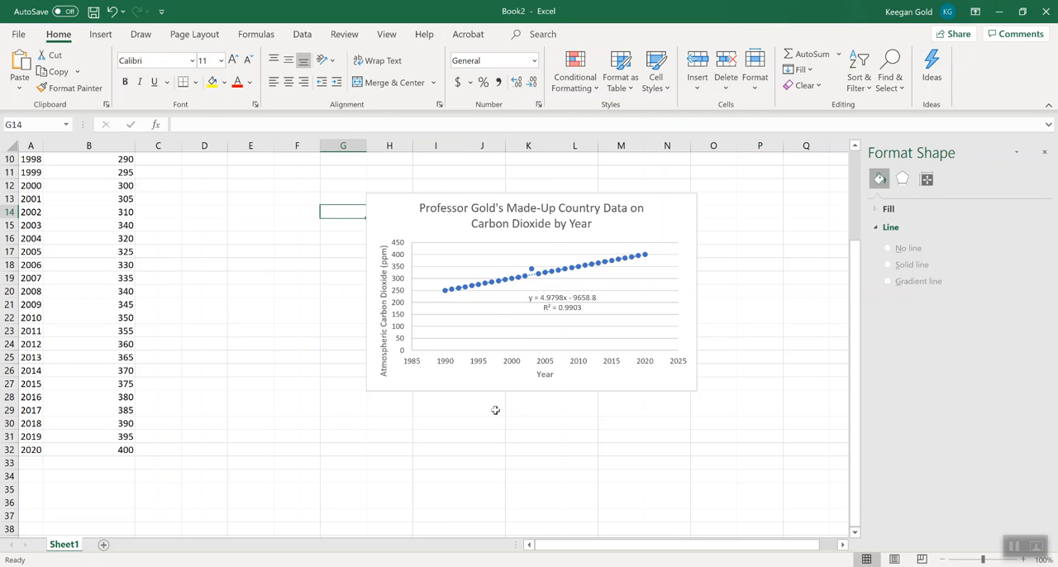
click(18, 35)
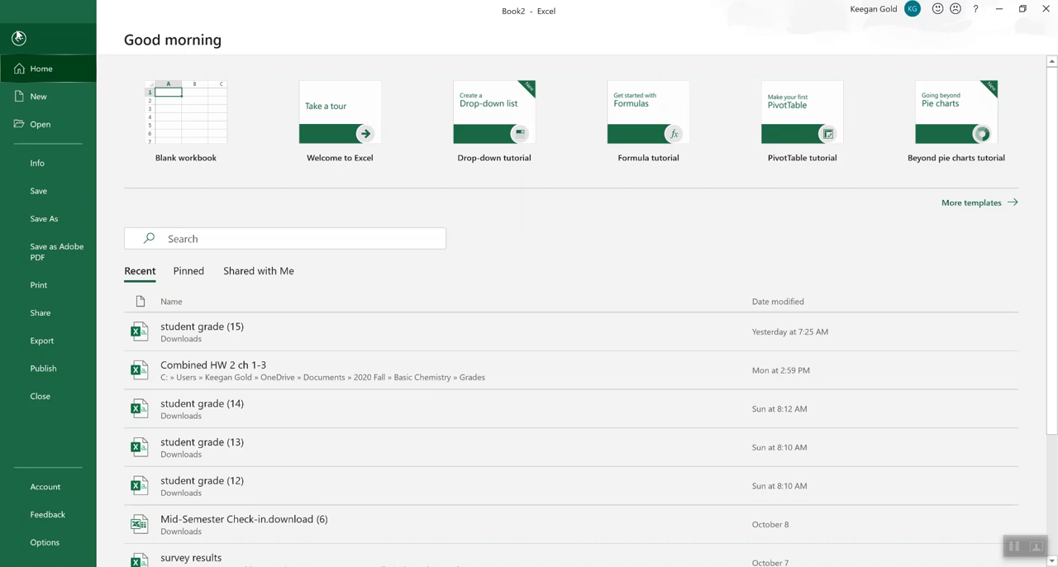
click(53, 284)
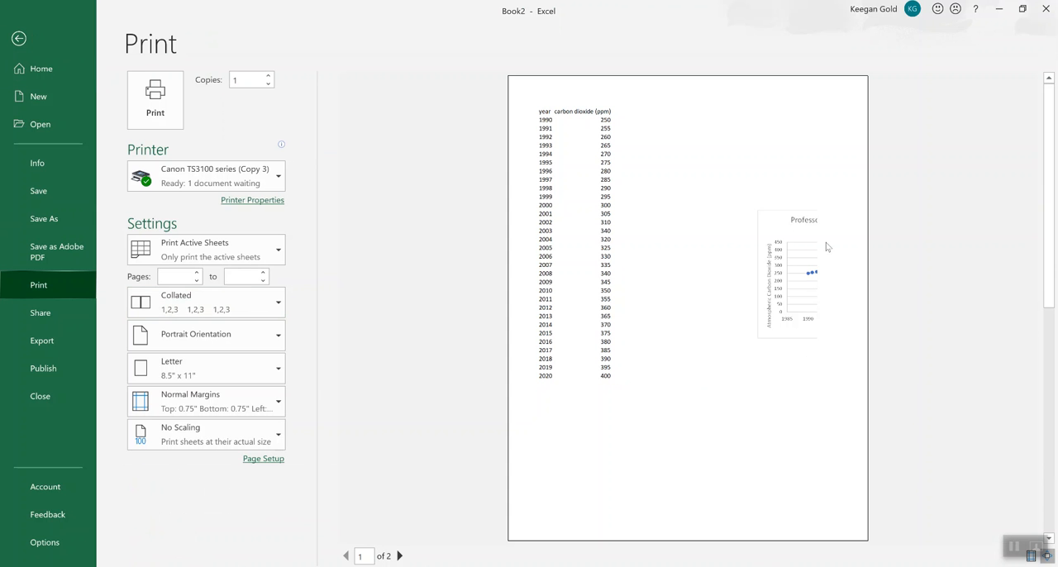
scroll(680, 360, down, 1)
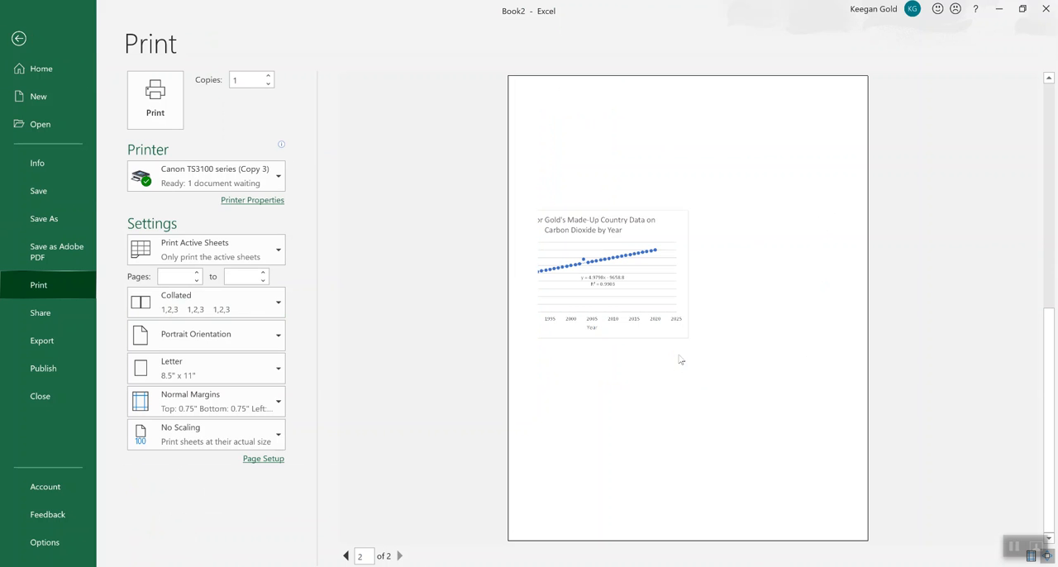
scroll(604, 289, up, 1)
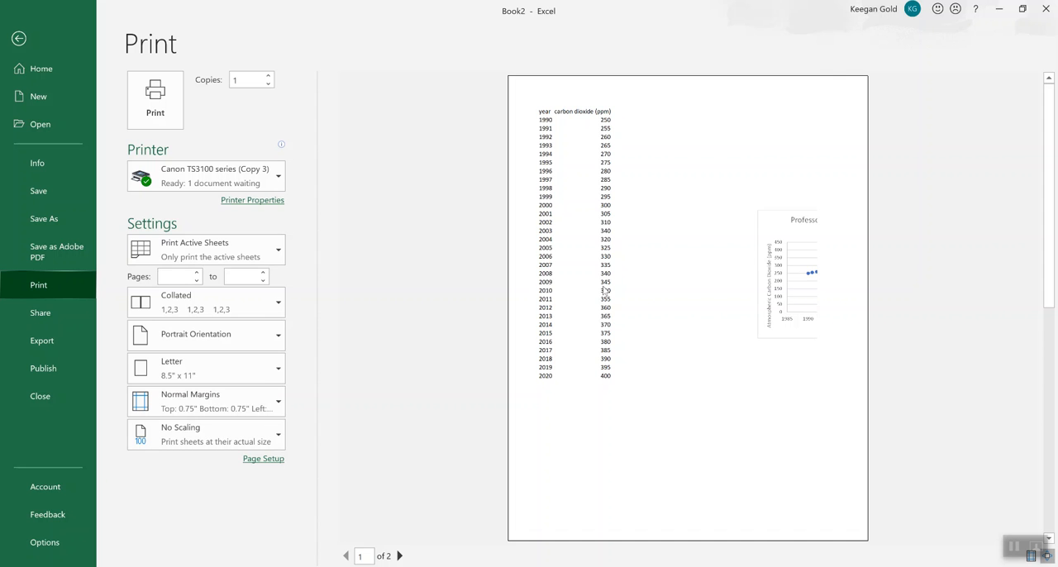
scroll(604, 279, up, 2)
scroll(604, 263, down, 2)
scroll(604, 263, up, 2)
scroll(604, 263, down, 2)
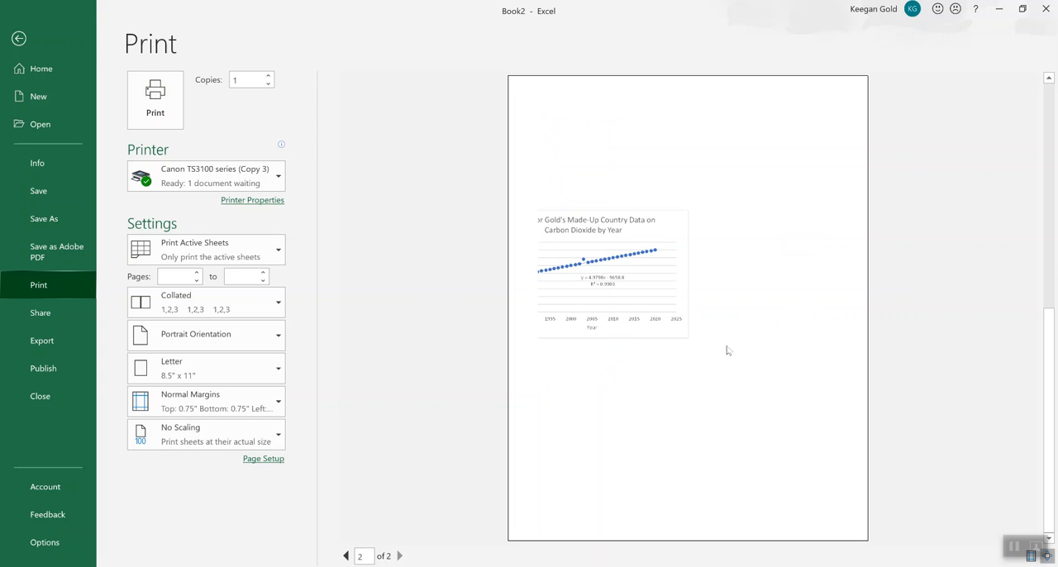
scroll(629, 318, up, 2)
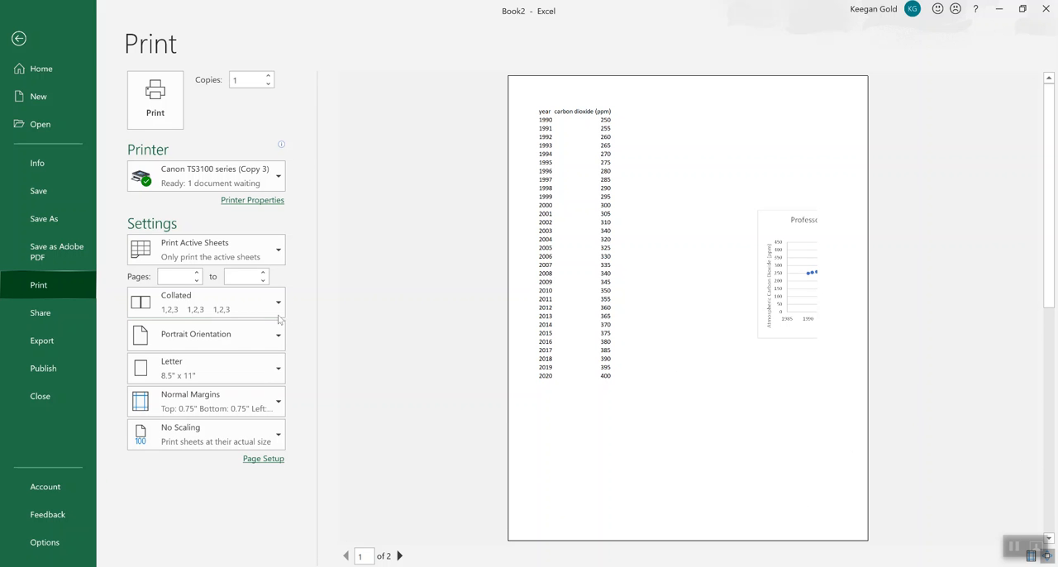
click(18, 38)
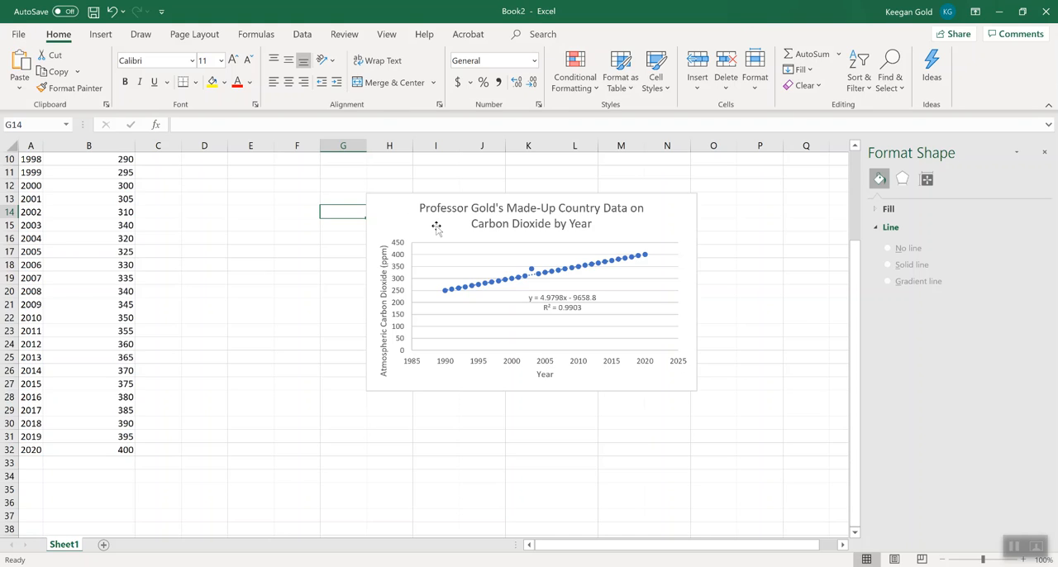
Move the chart directly beneath the data table, starting at column A, and preview the printout of the selected chart.
drag(408, 217, 55, 479)
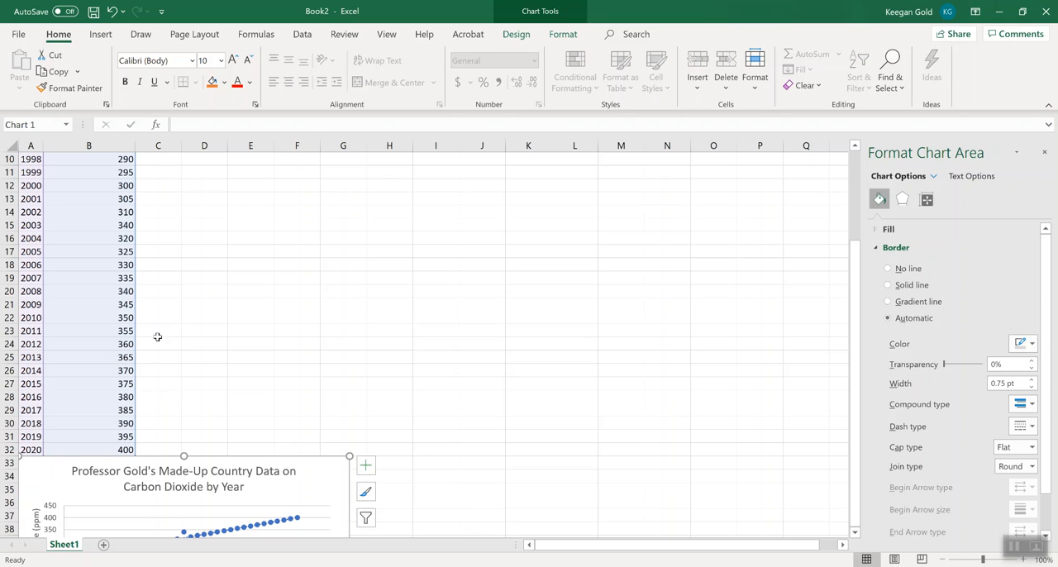
click(17, 34)
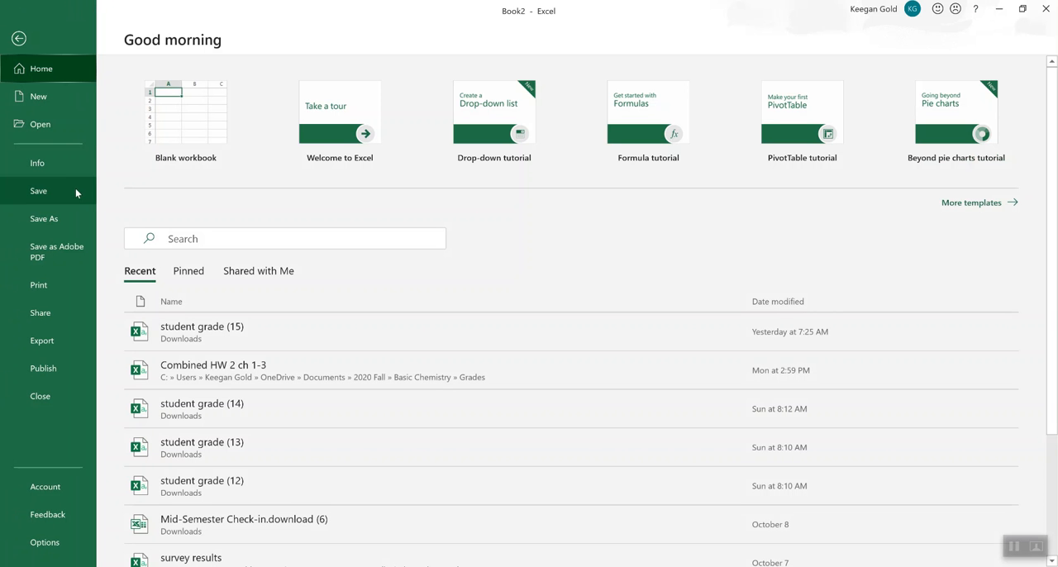
click(38, 284)
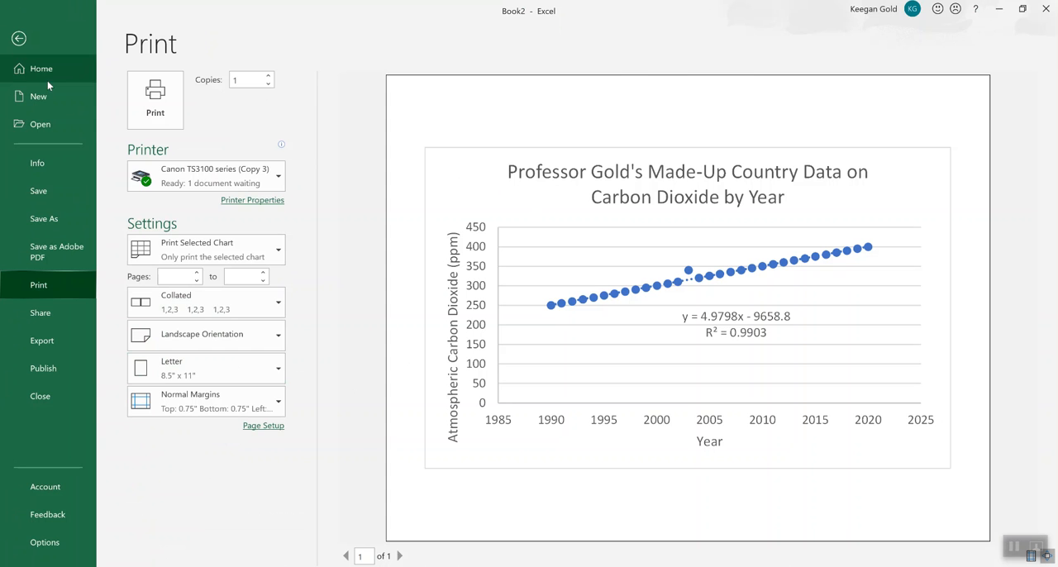
click(19, 38)
Deselect the chart and preview the printout of the whole sheet, checking the table and chart placement.
click(475, 316)
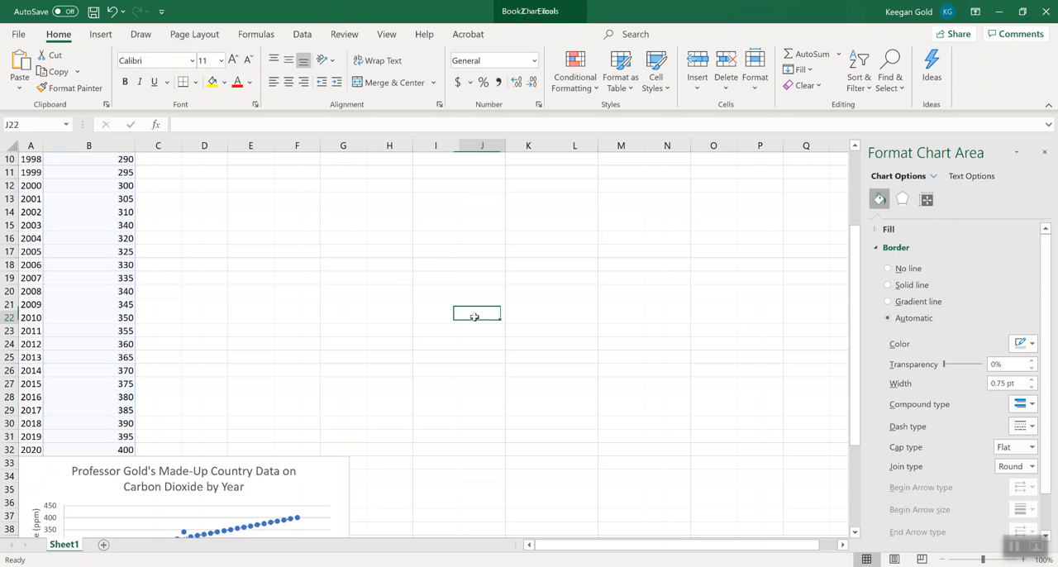
click(304, 305)
click(18, 30)
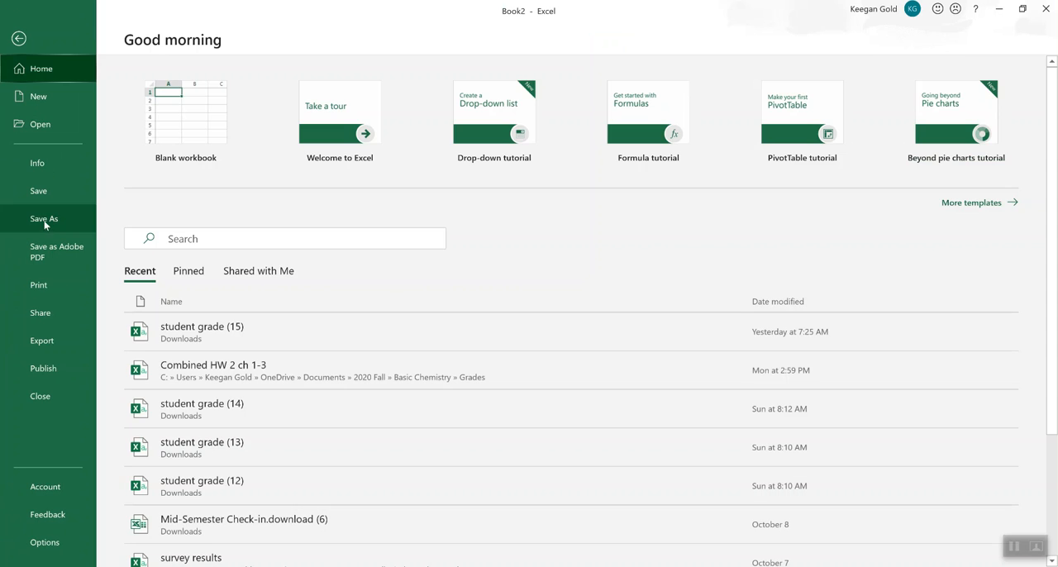
click(40, 285)
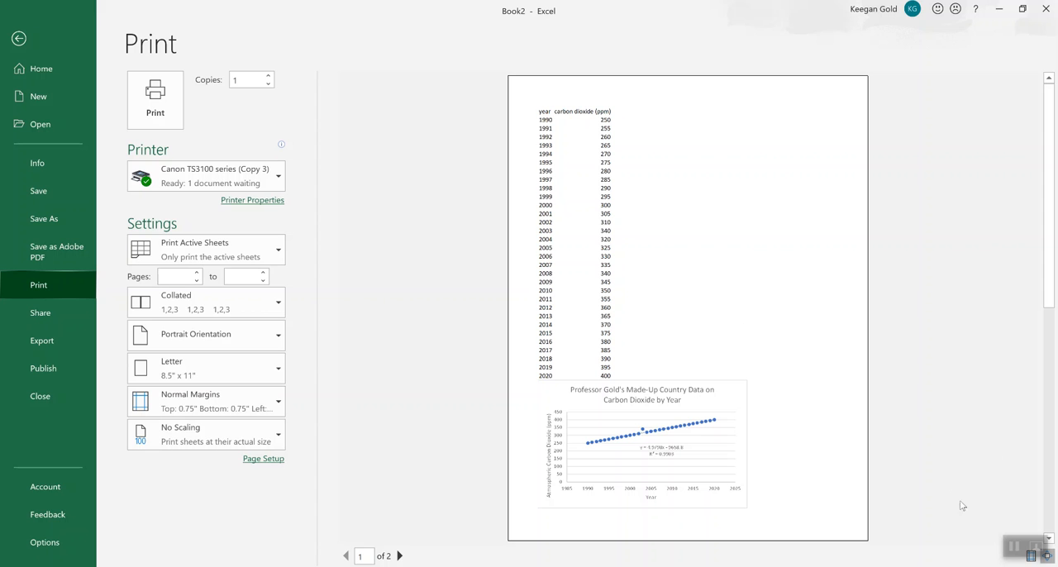
click(18, 38)
click(301, 344)
scroll(301, 344, down, 1)
scroll(300, 344, down, 1)
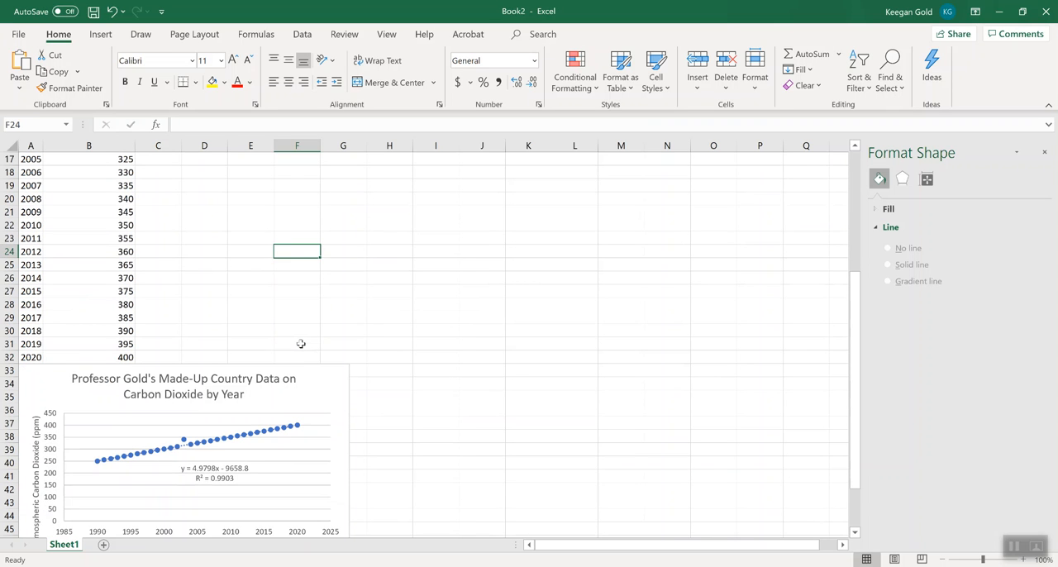
scroll(402, 433, down, 1)
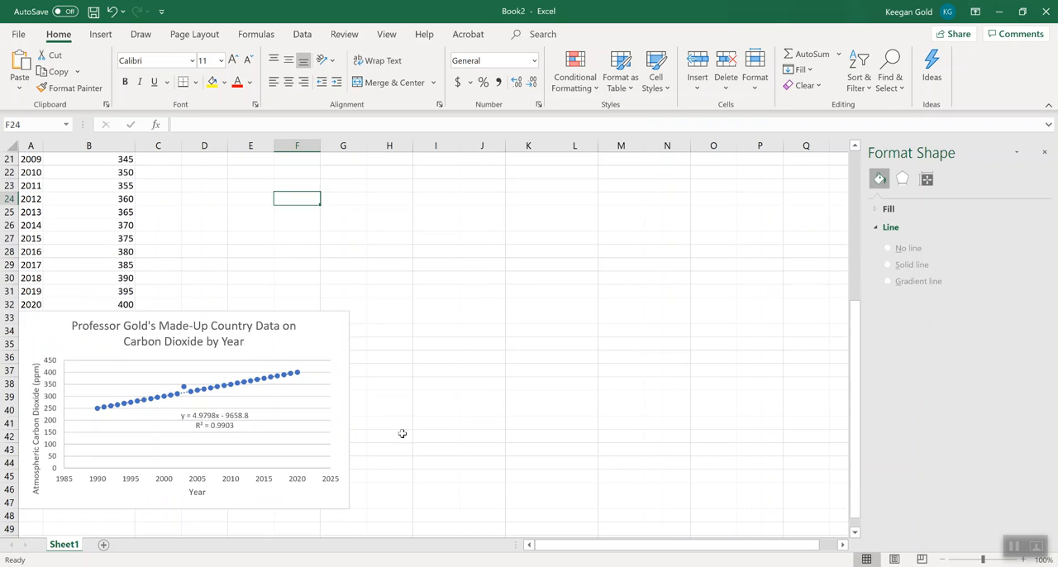
scroll(402, 433, up, 1)
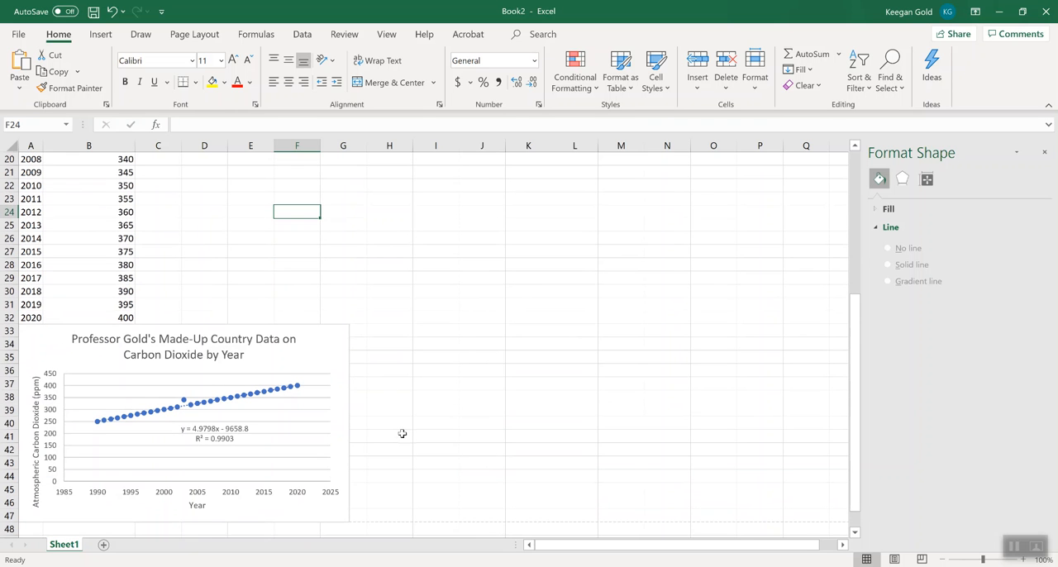
click(401, 433)
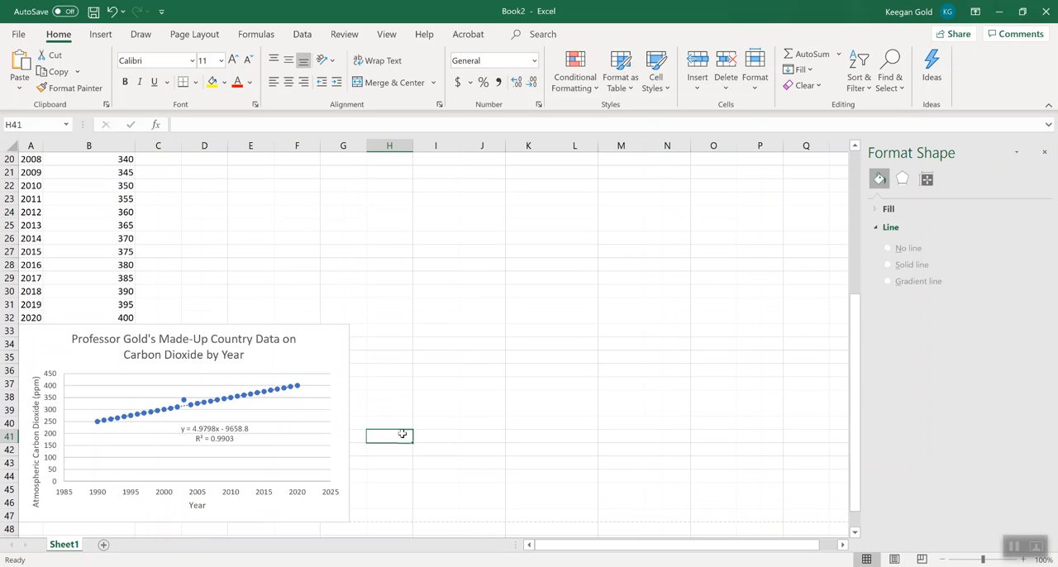